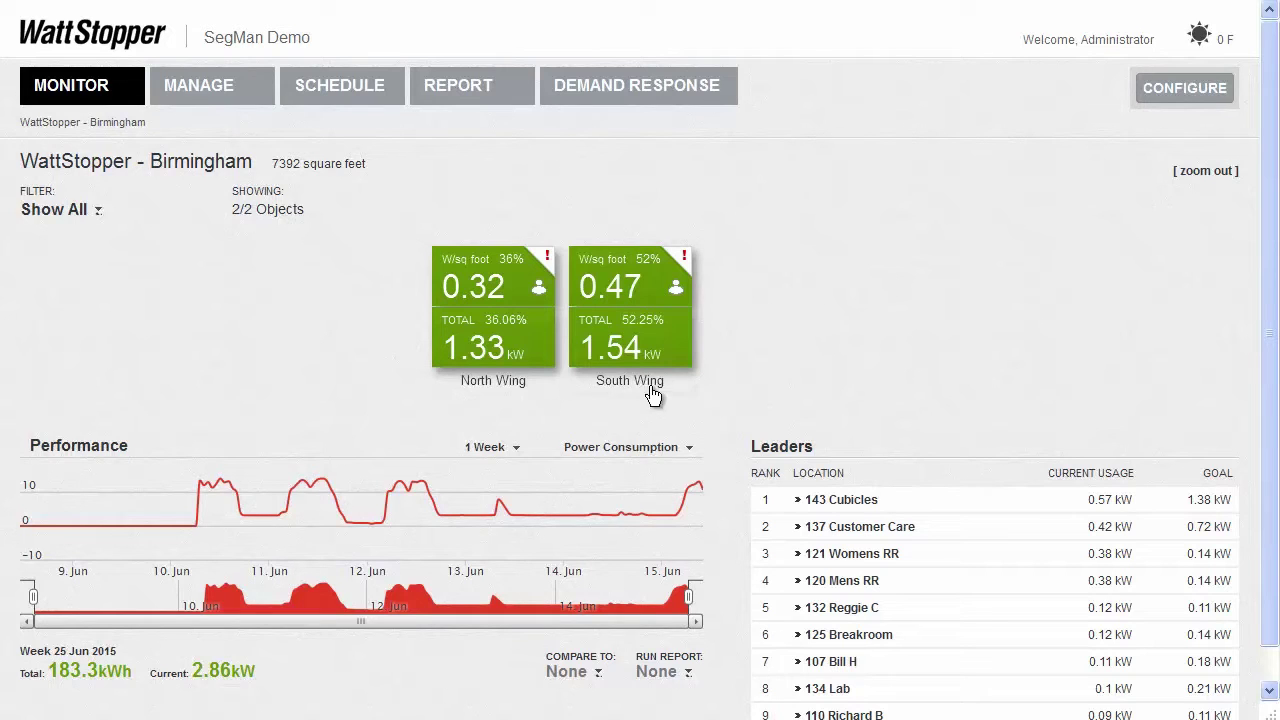
Drill into North Wing and browse its 13 room tiles (112.2 kWh weekly, 1.35 kW current)
mouse_move(597, 404)
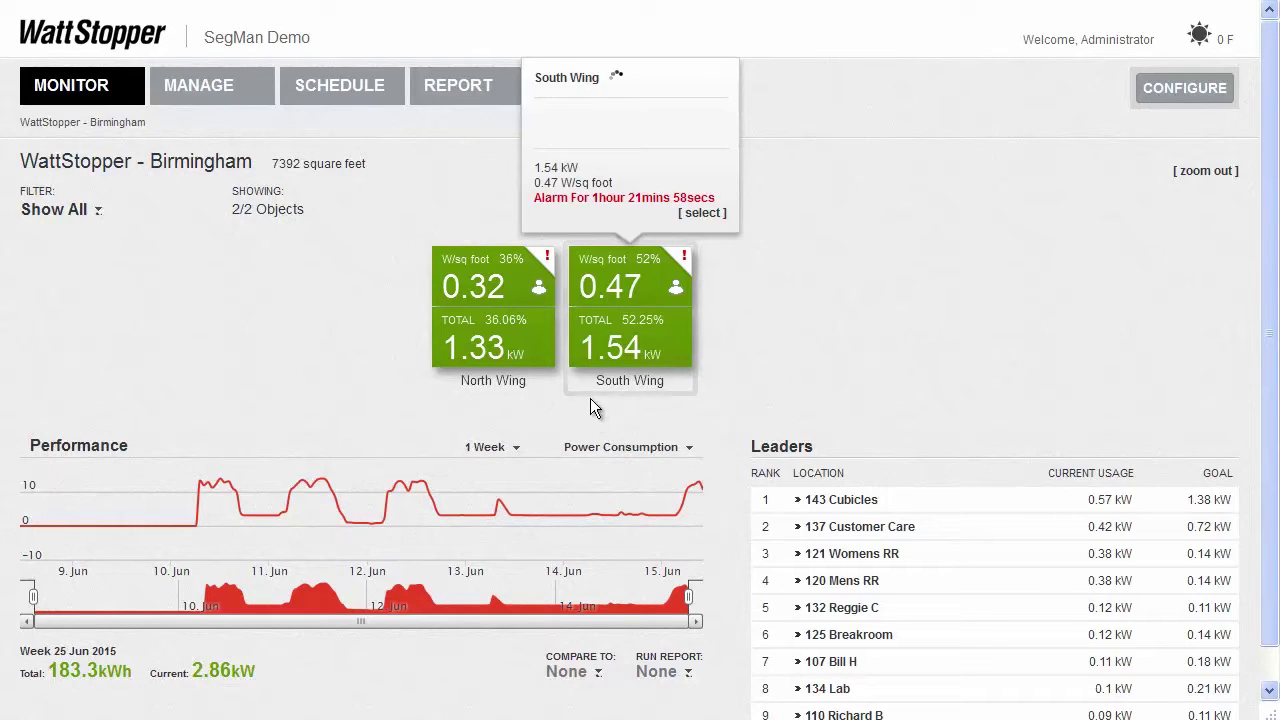
mouse_move(521, 400)
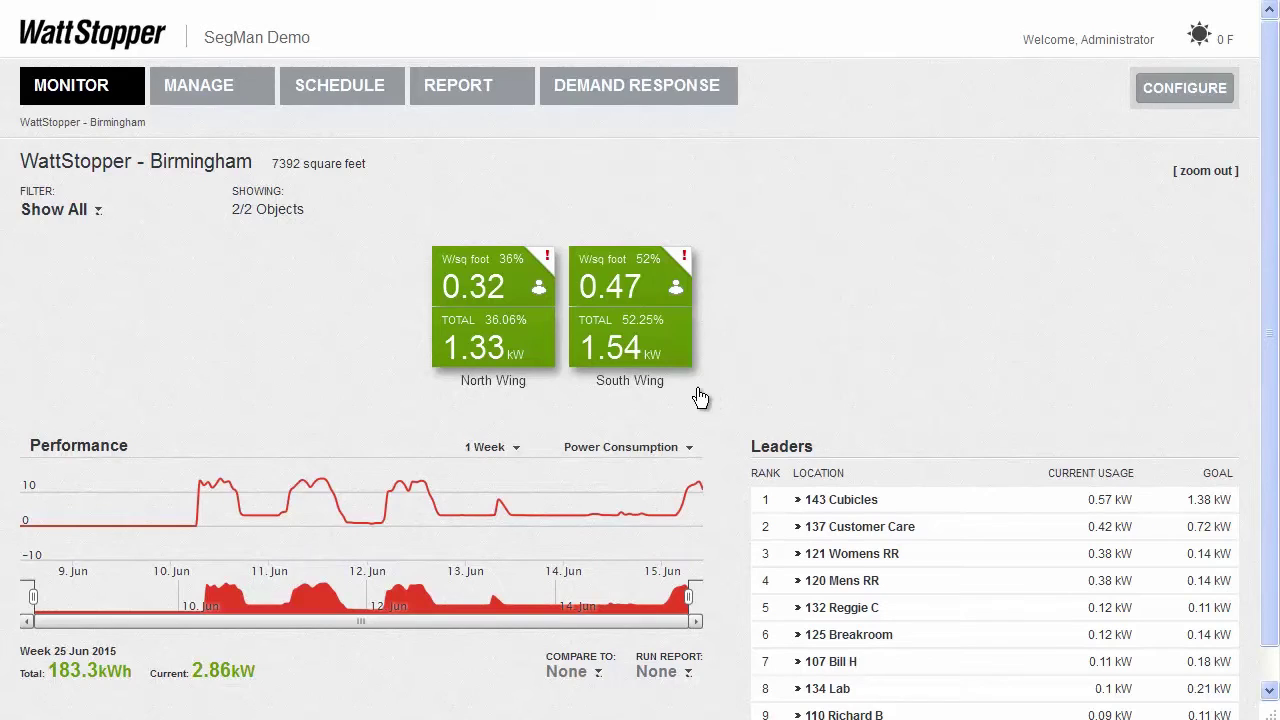
mouse_move(628, 393)
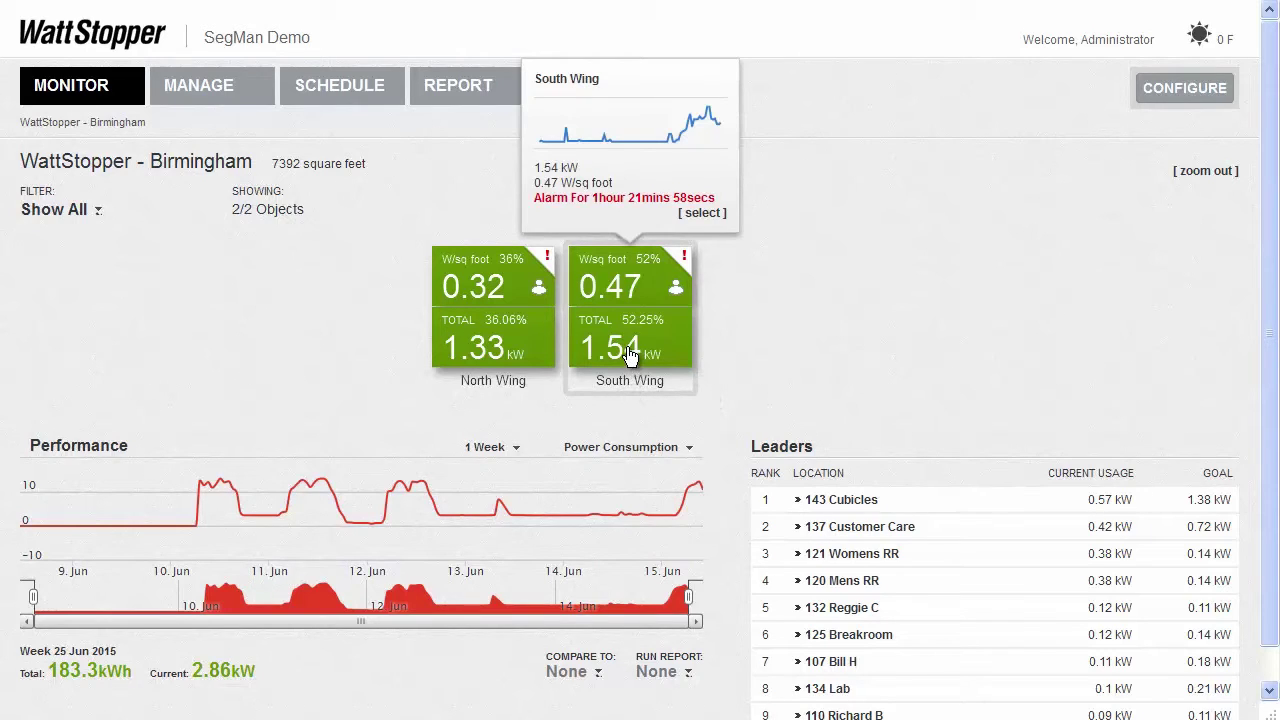
mouse_move(520, 346)
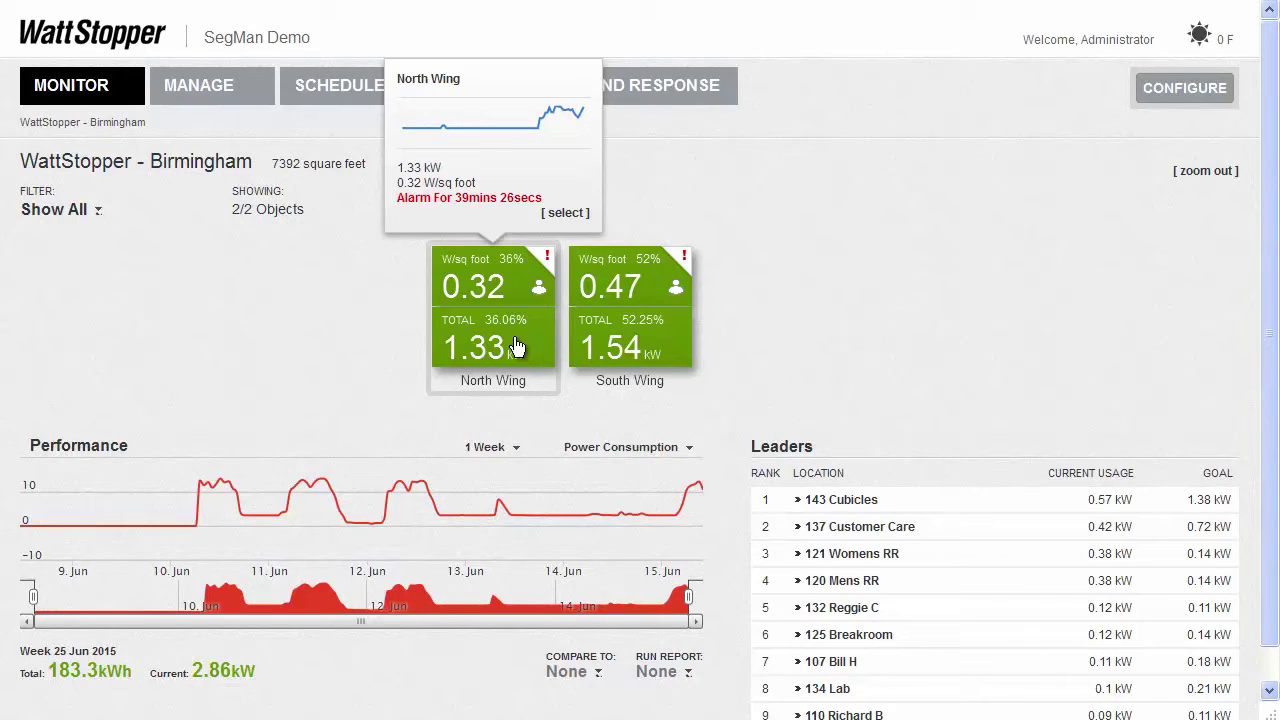
left_click(516, 346)
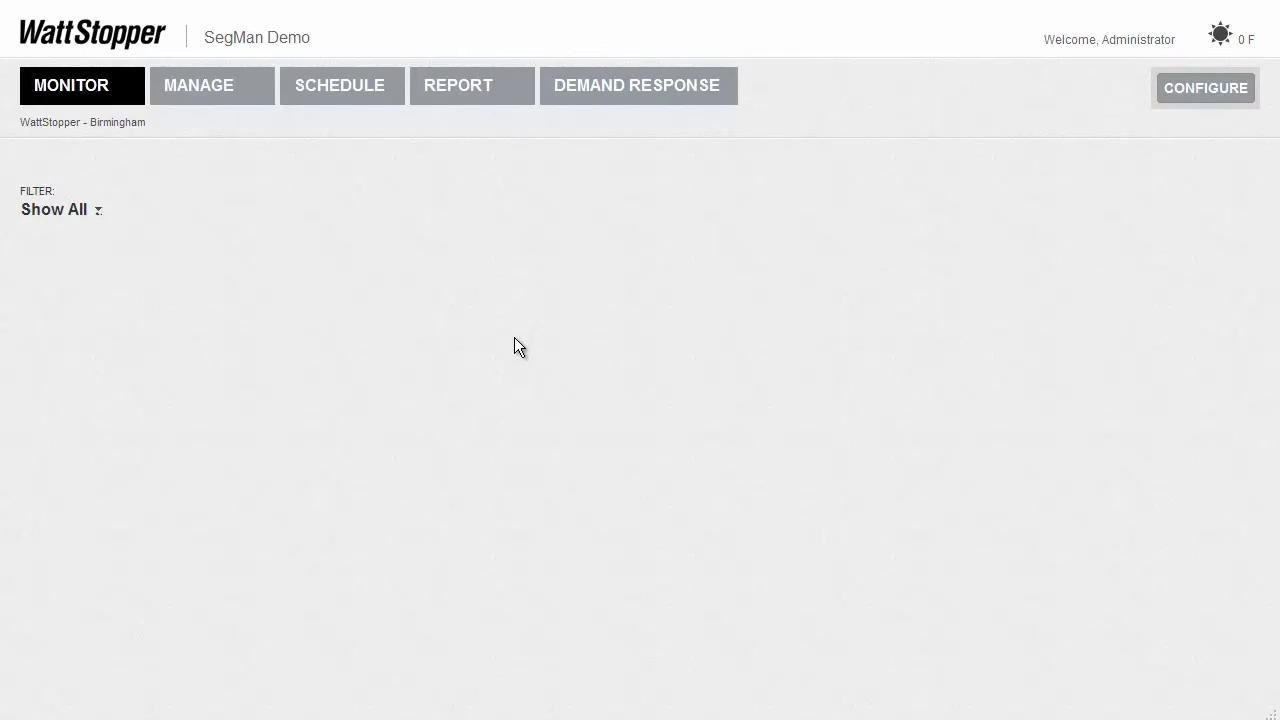
mouse_move(538, 340)
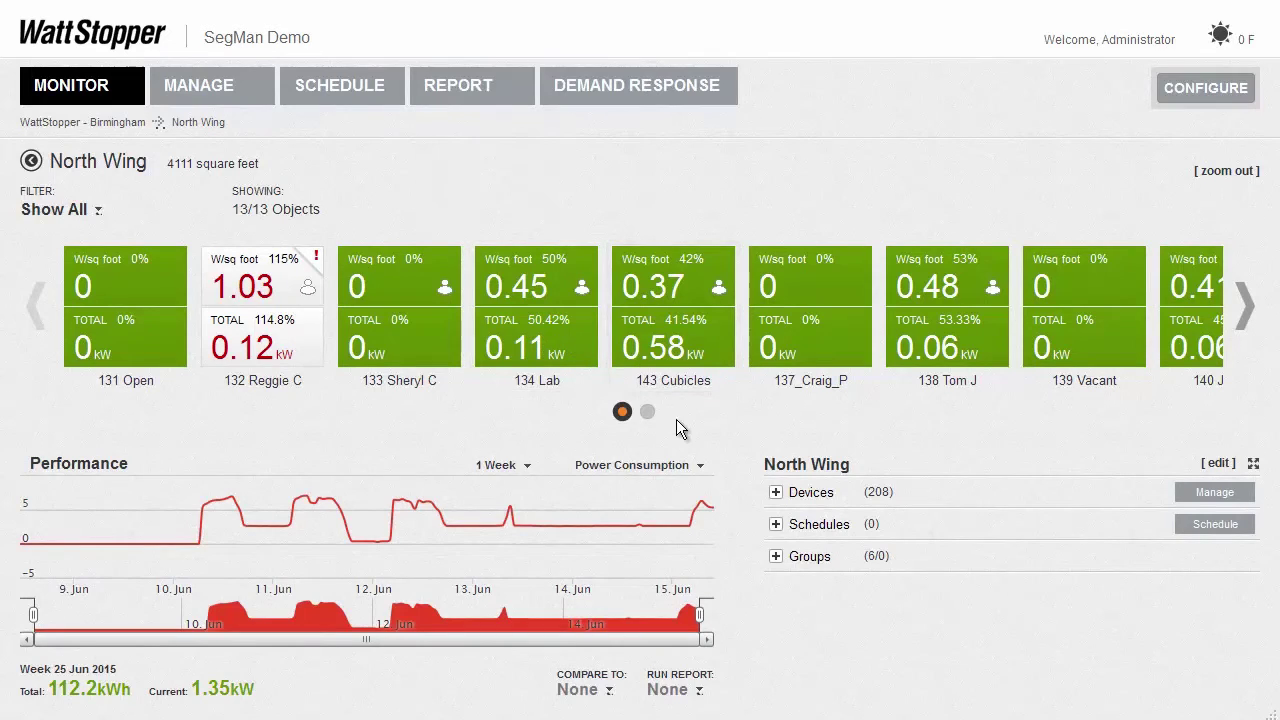
mouse_move(671, 312)
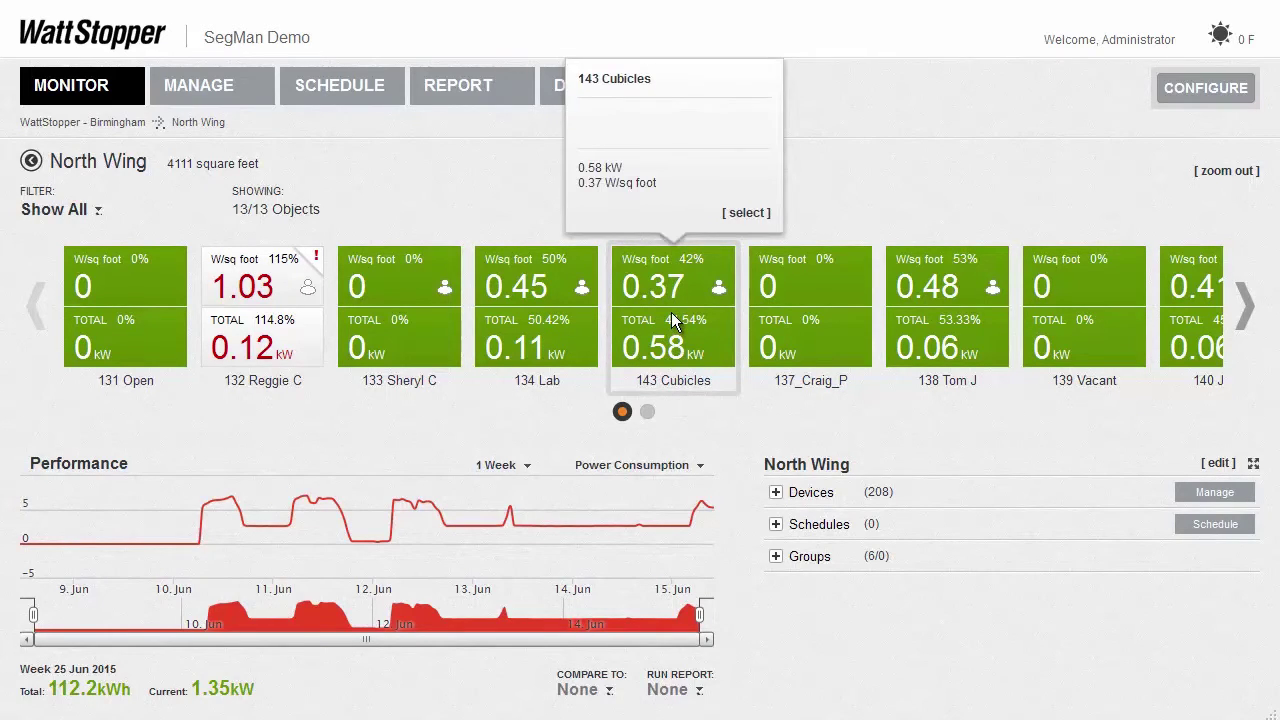
scroll(671, 312, "down", 3)
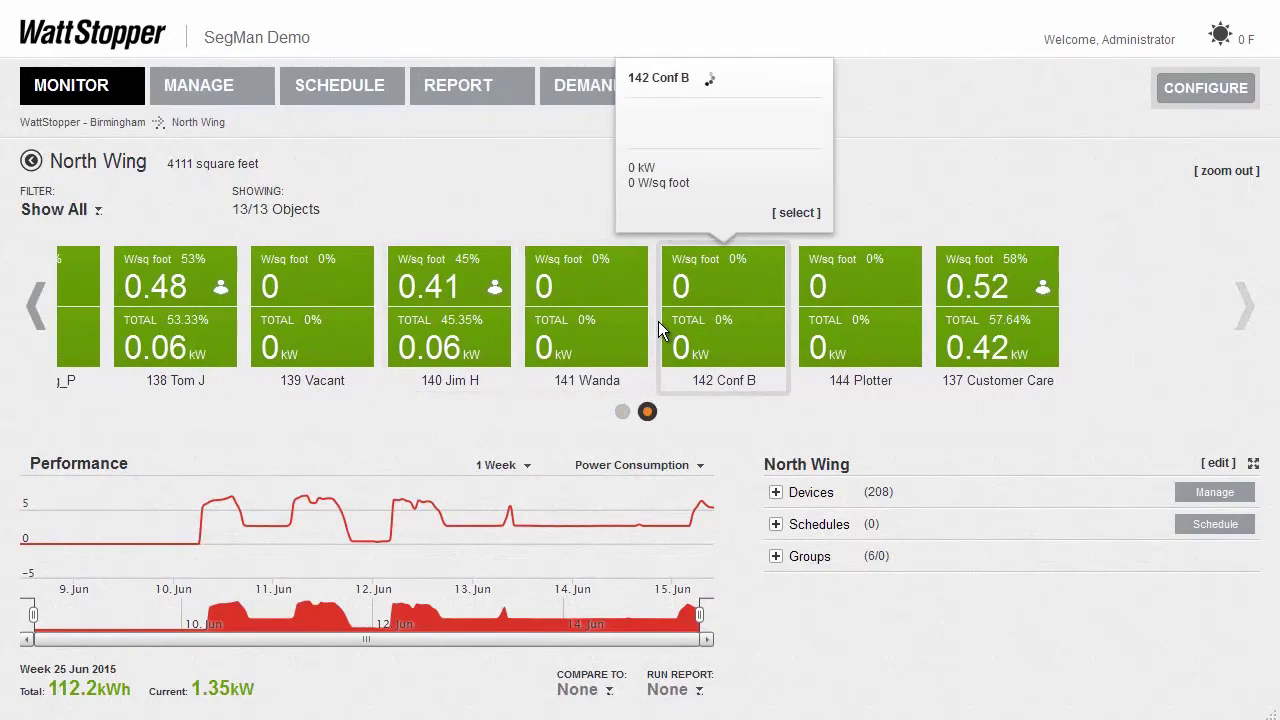
scroll(658, 321, "up", 3)
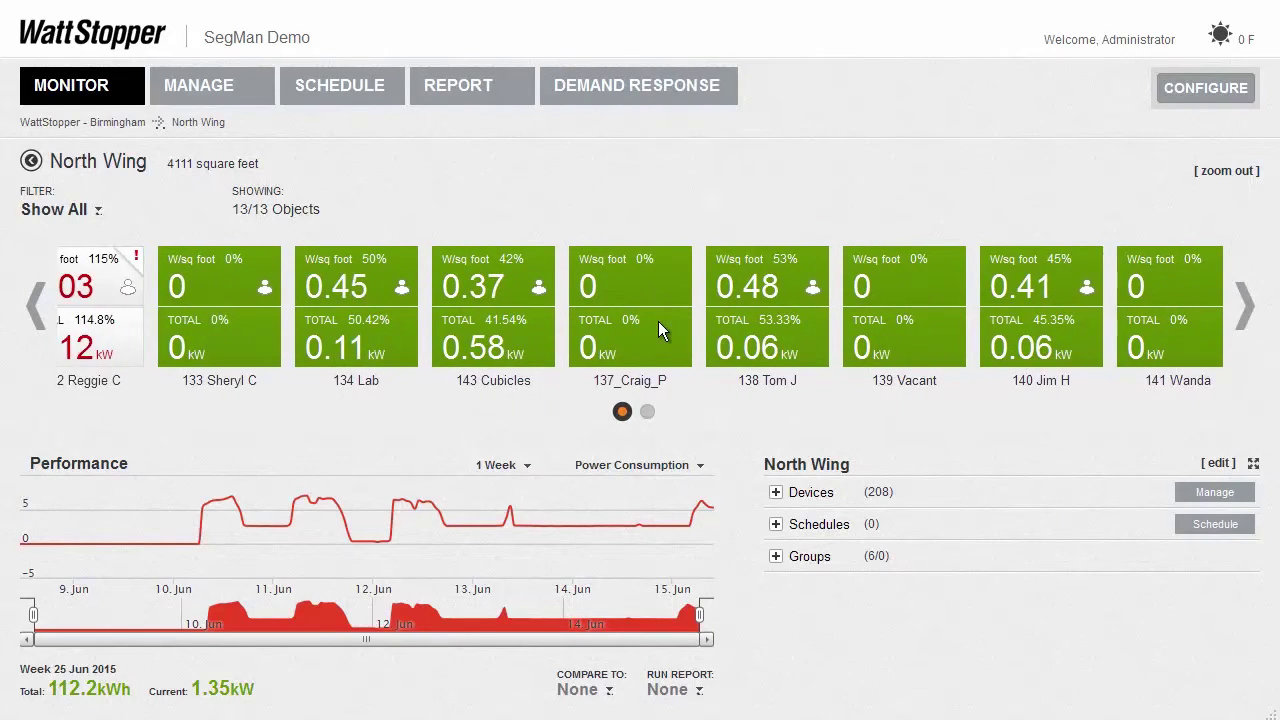
scroll(658, 321, "up", 1)
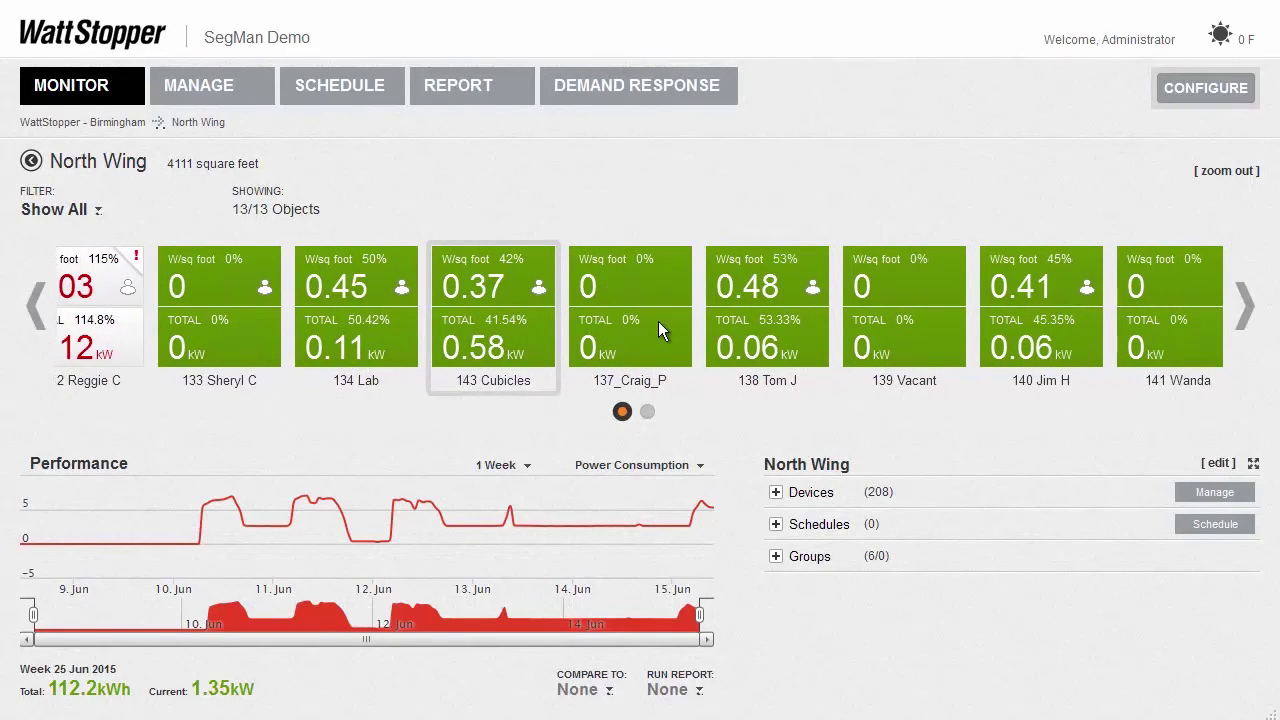
mouse_move(655, 341)
mouse_move(804, 304)
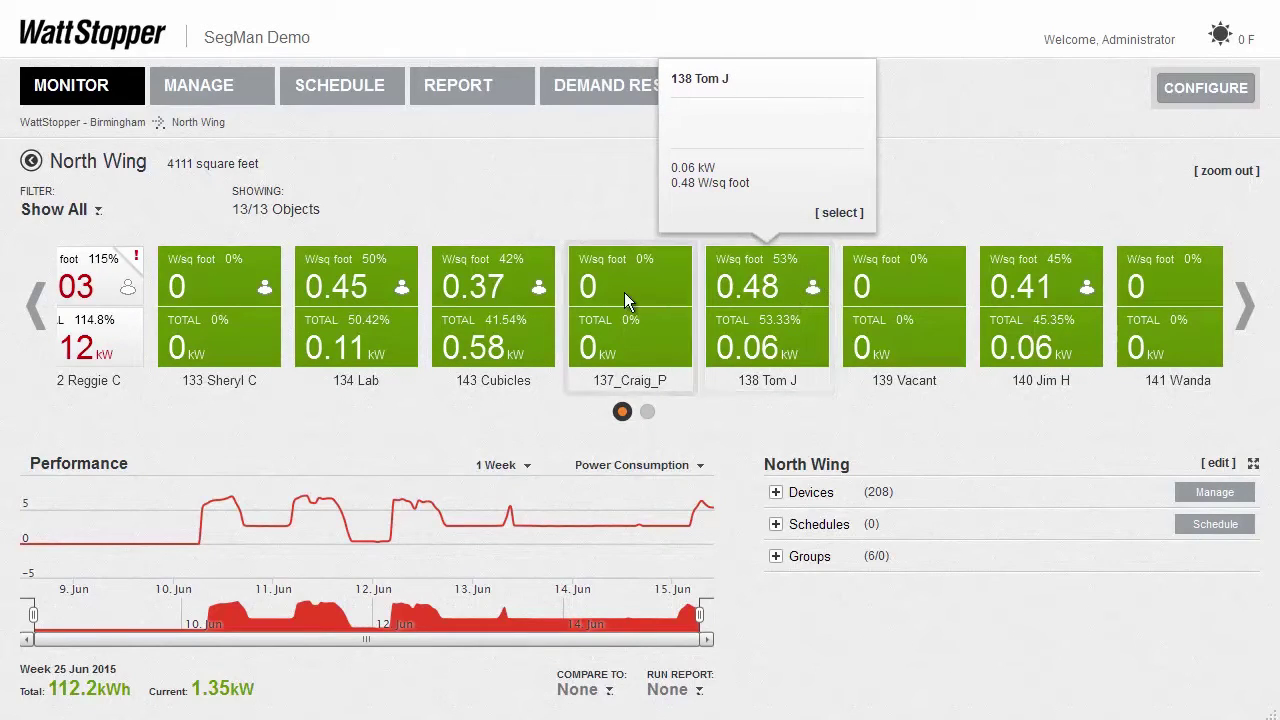
mouse_move(552, 293)
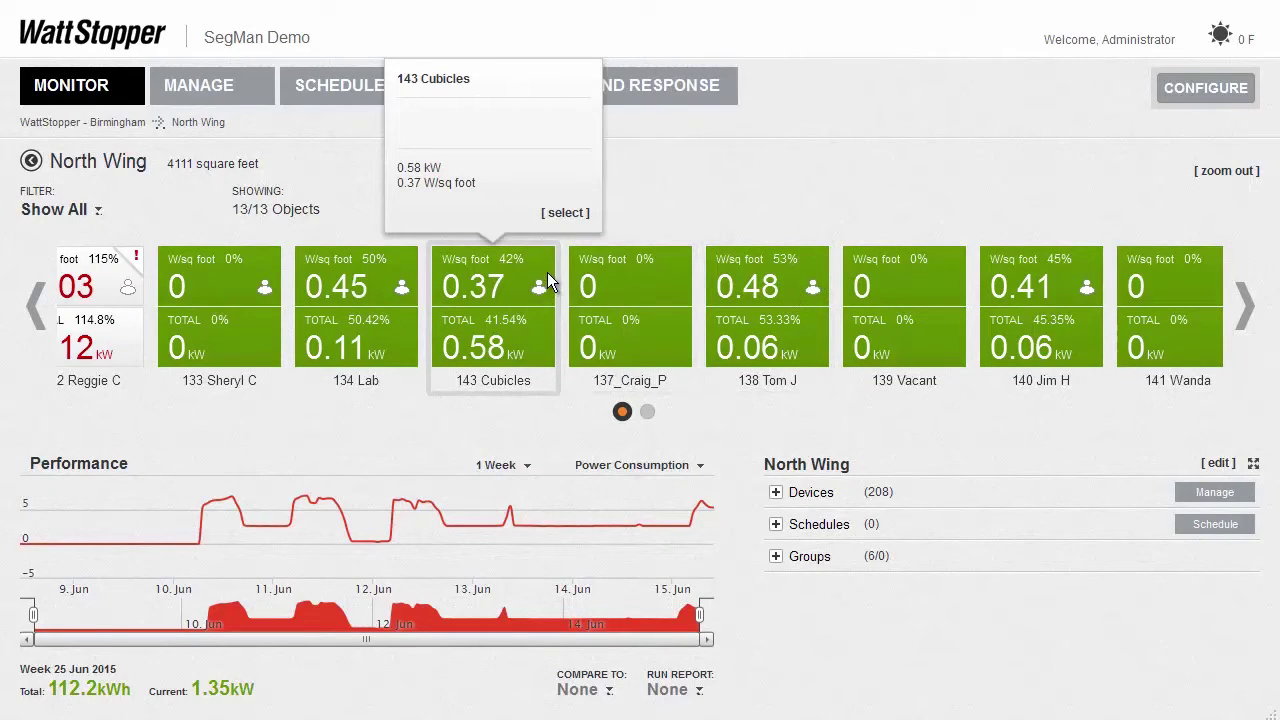
mouse_move(391, 310)
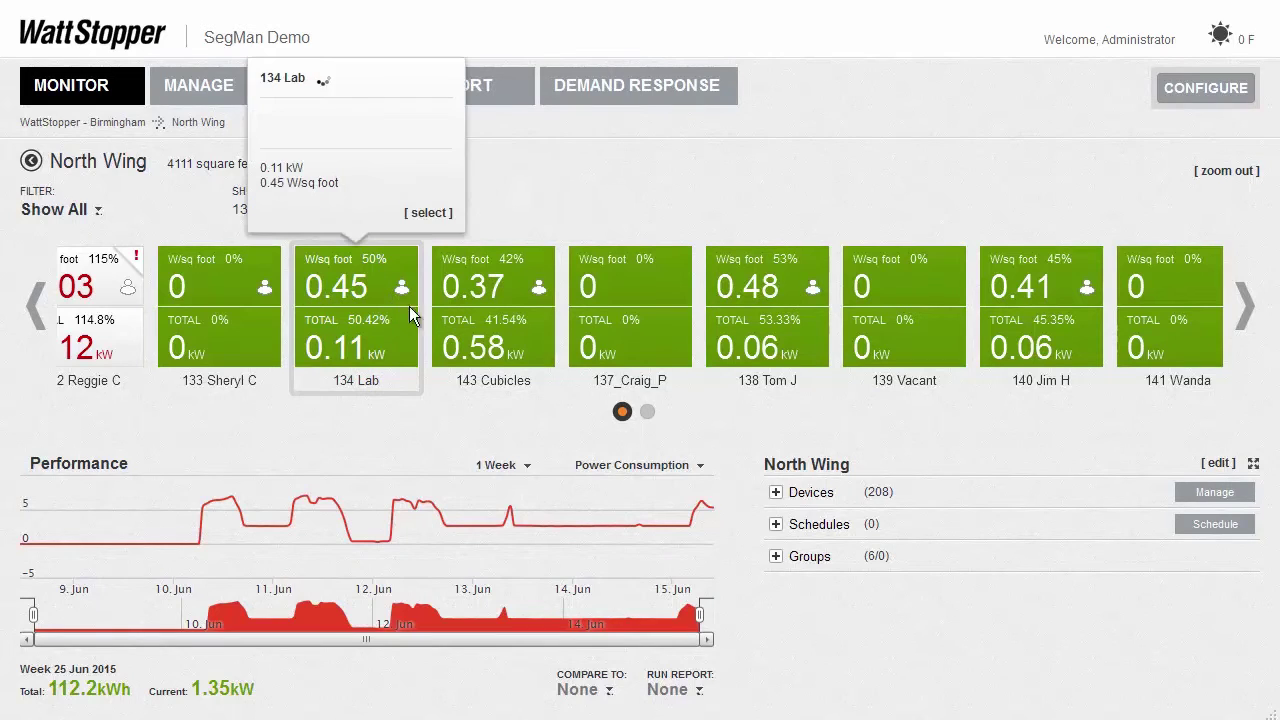
scroll(409, 306, "down", 4)
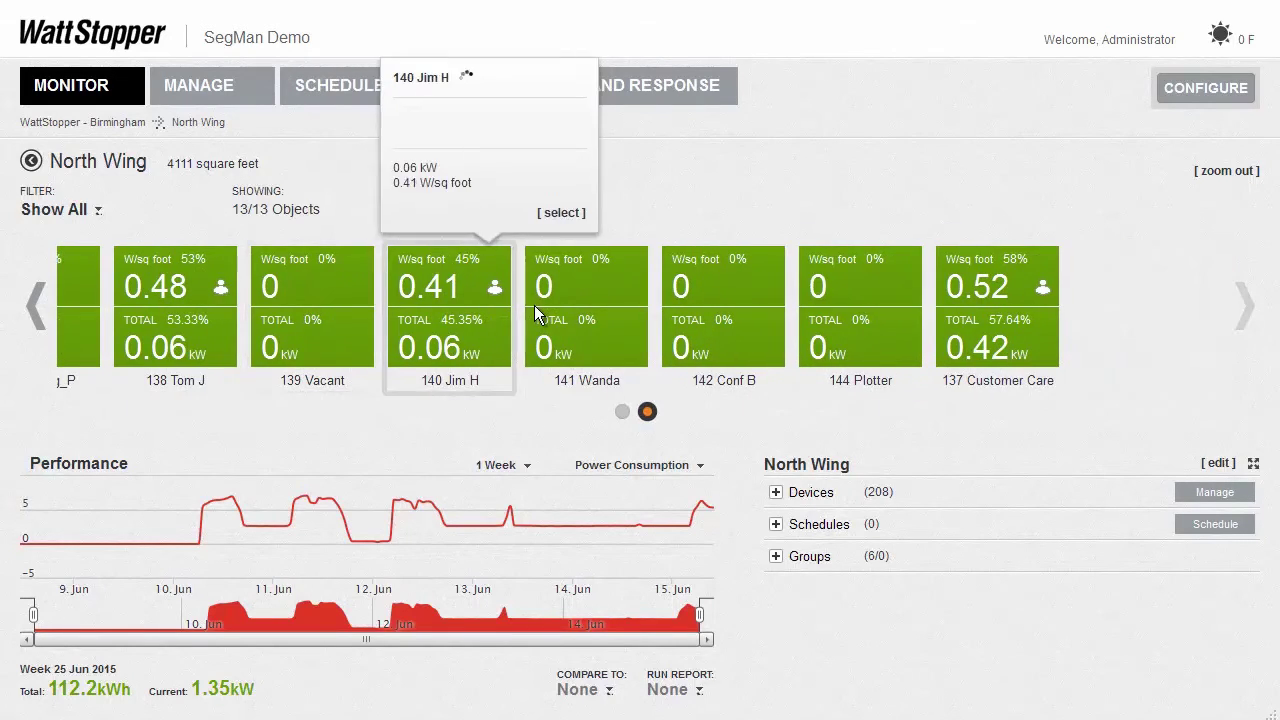
scroll(534, 305, "up", 4)
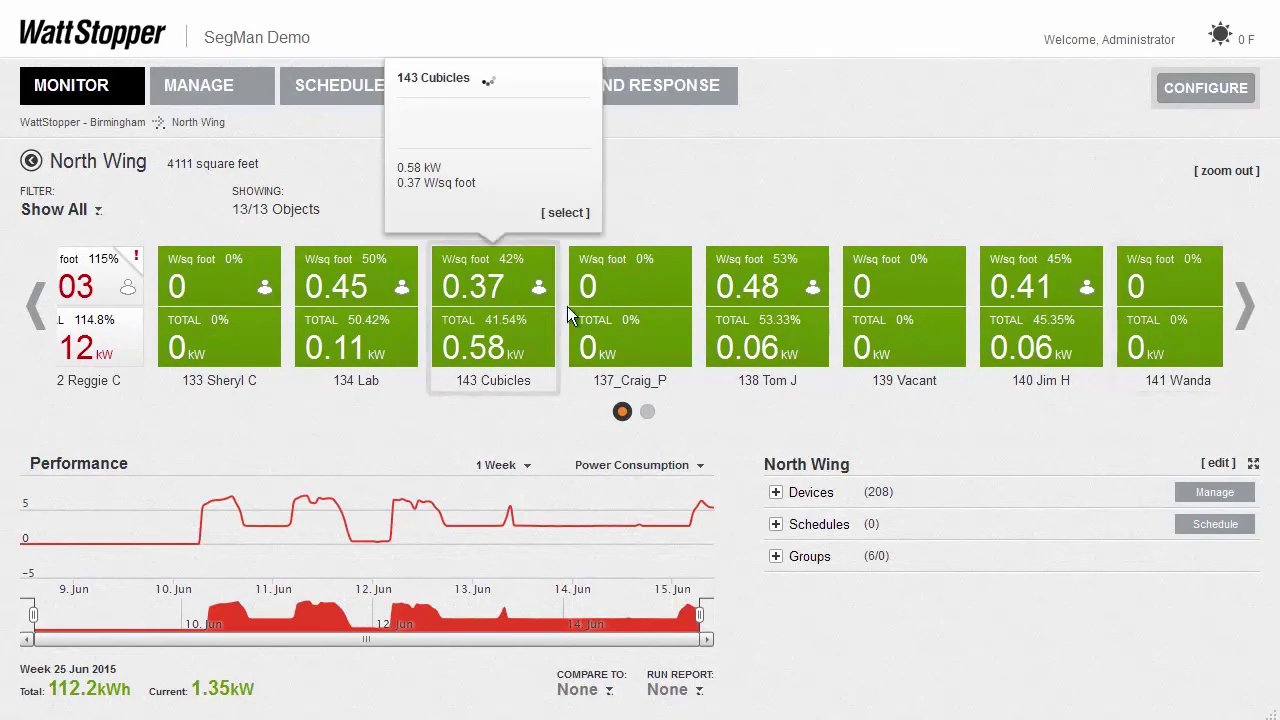
scroll(567, 306, "down", 1)
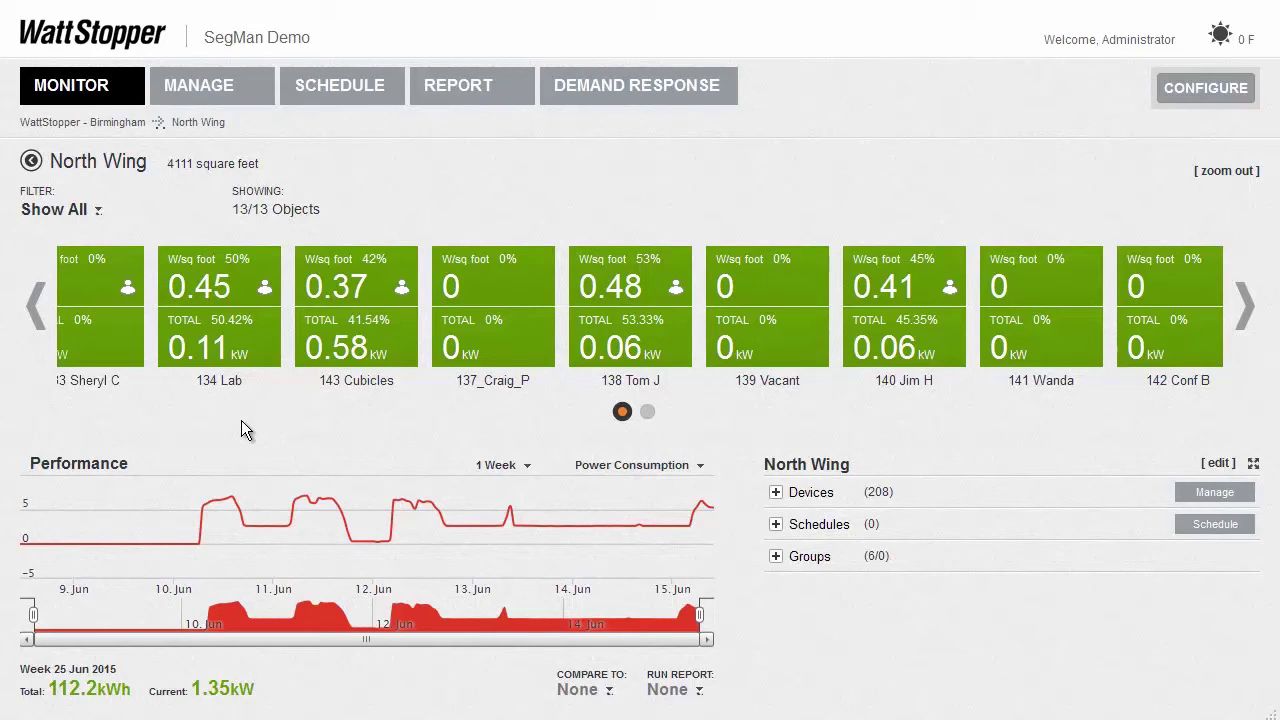
mouse_move(215, 314)
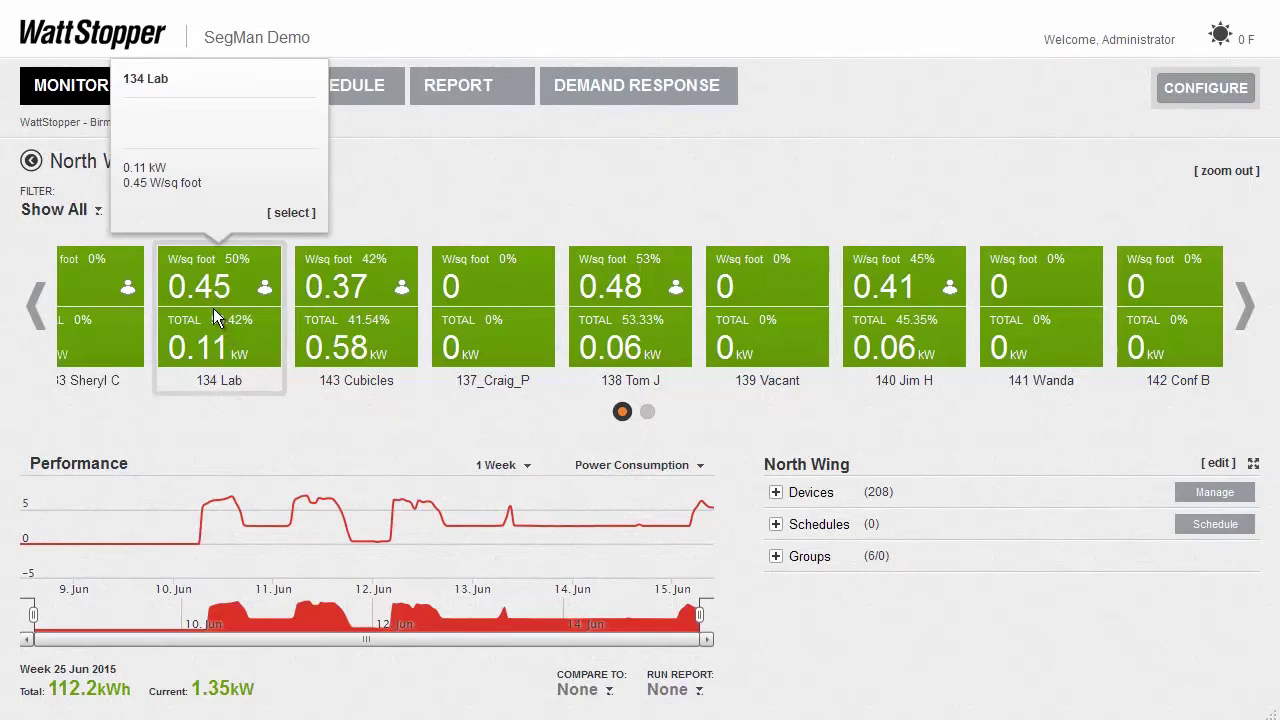
mouse_move(352, 303)
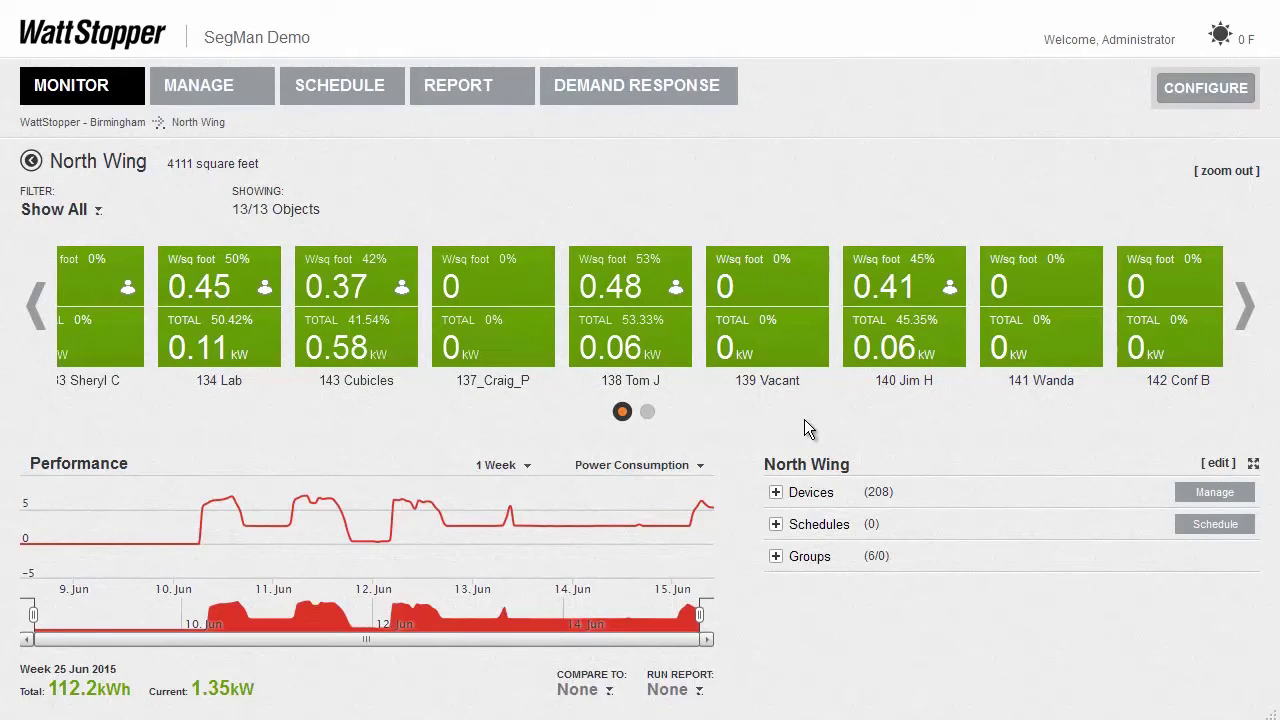
scroll(808, 360, "down", 1)
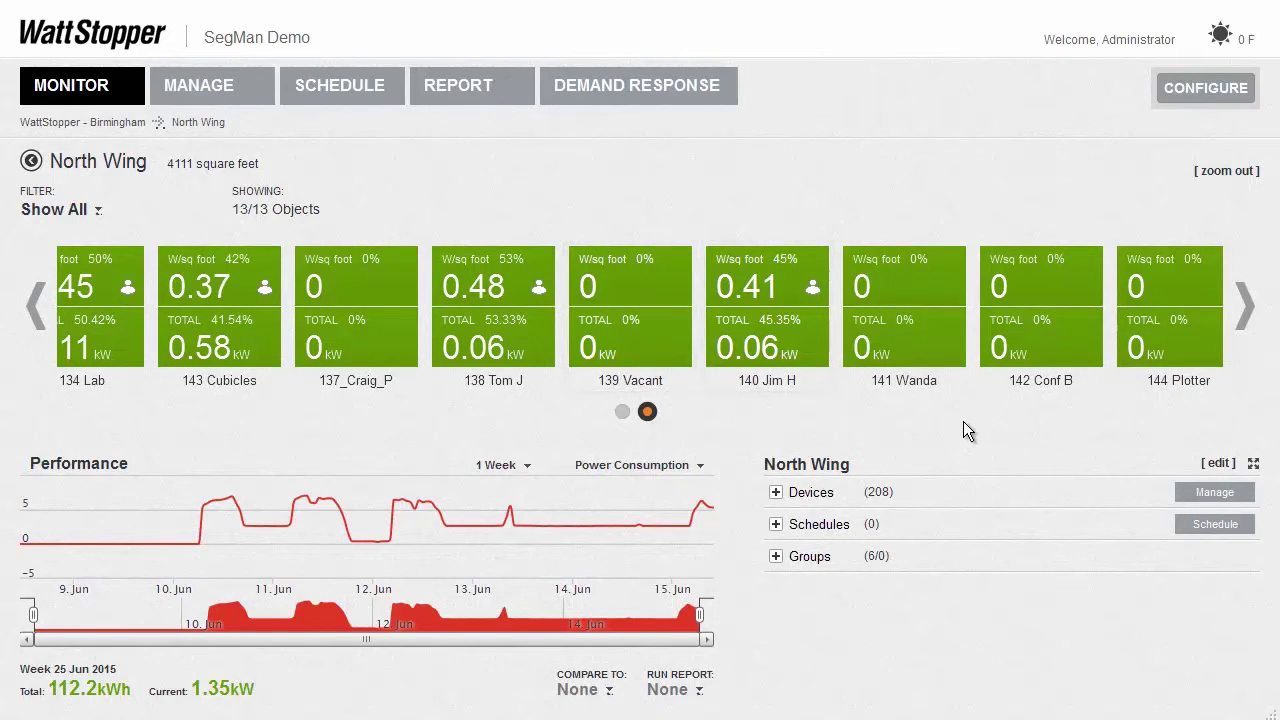
left_click(1211, 186)
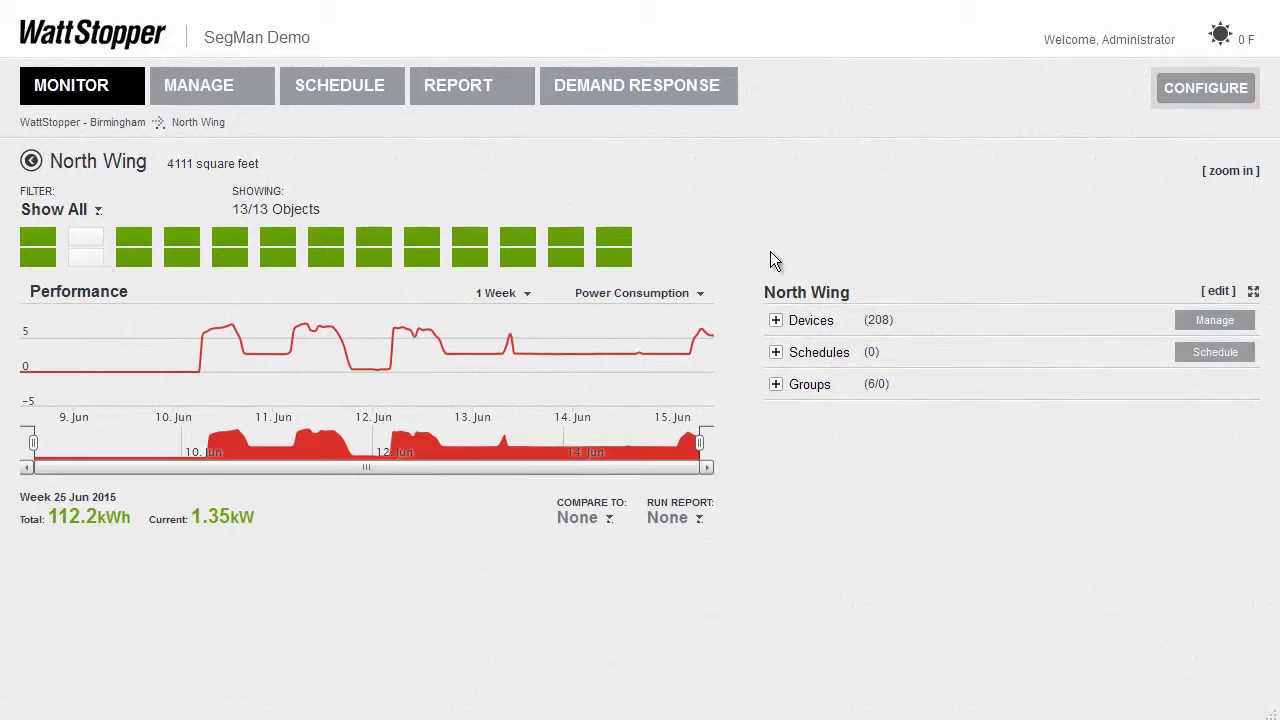
left_click(1213, 180)
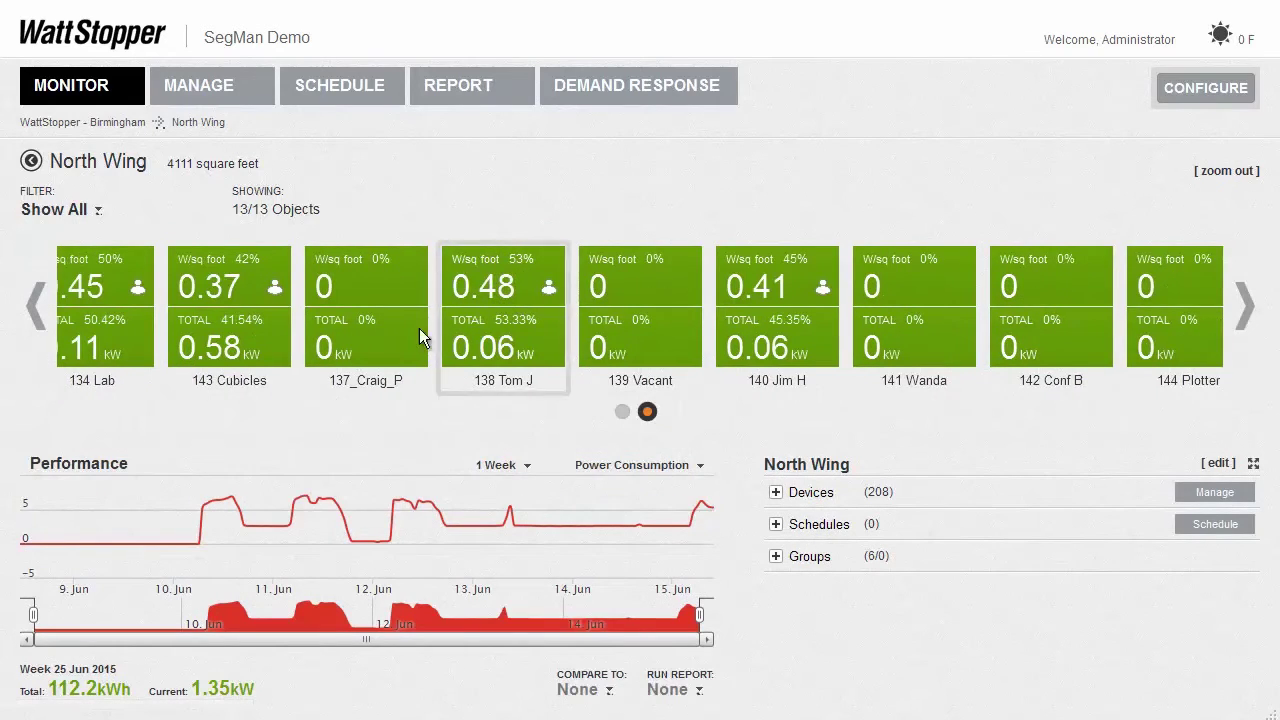
mouse_move(420, 322)
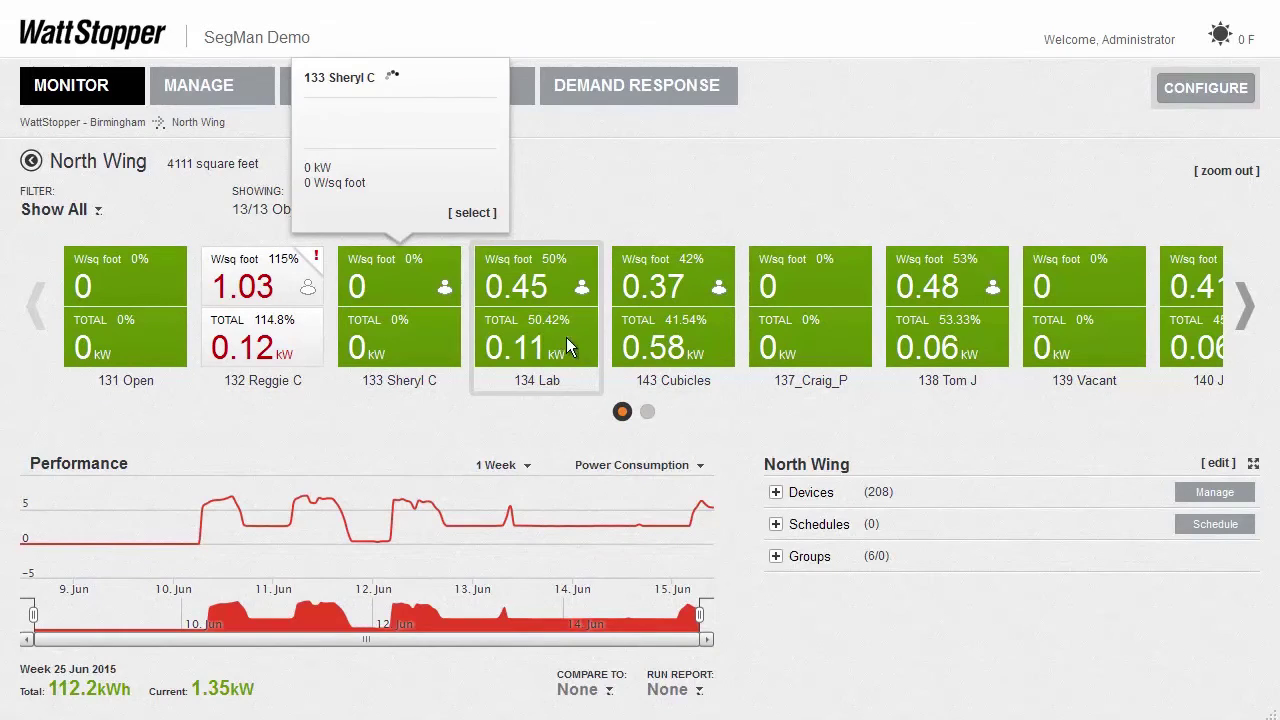
scroll(587, 347, "down", 1)
scroll(571, 337, "up", 1)
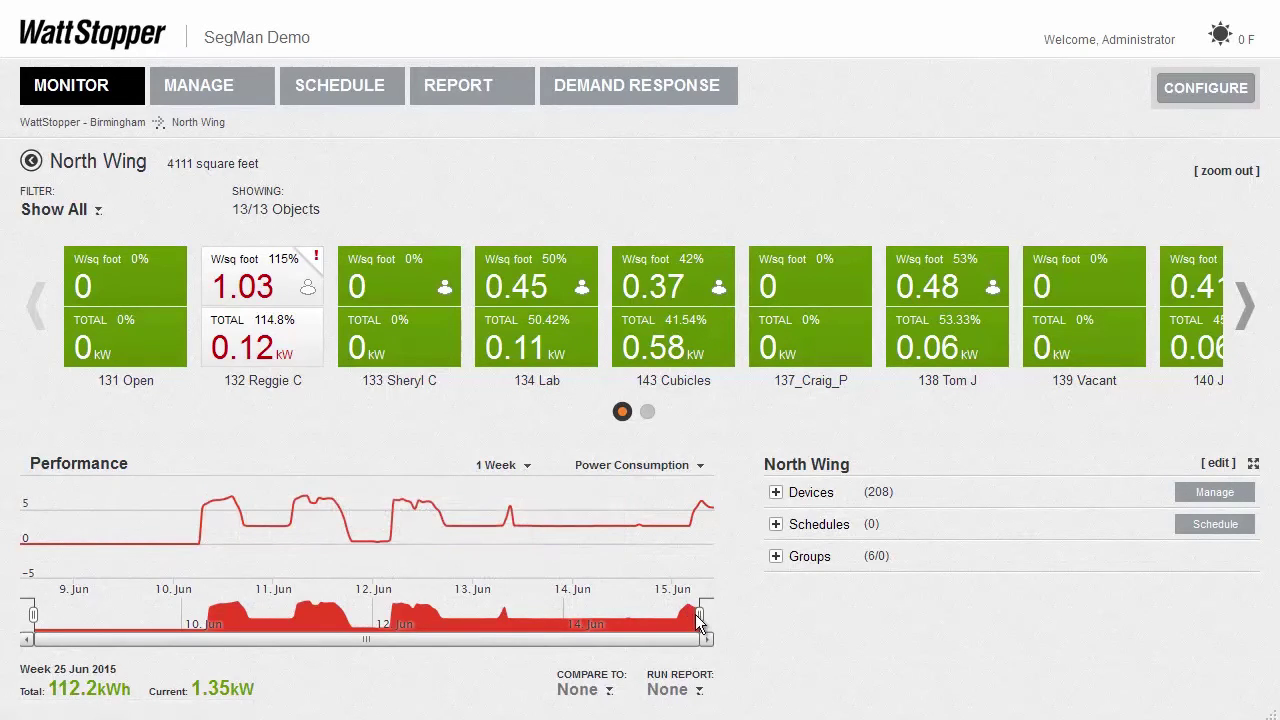
Narrow the North Wing performance chart to June 12, shown hour by hour
left_click_drag(697, 616, 462, 620)
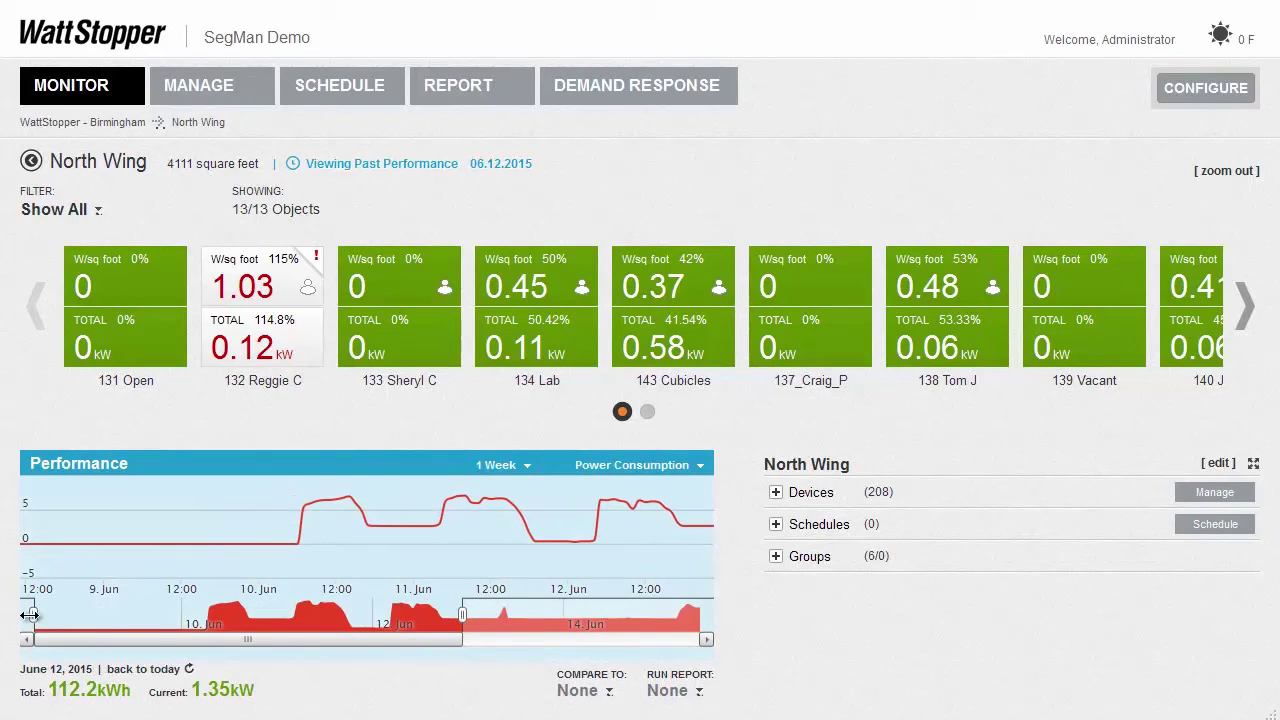
left_click_drag(40, 615, 362, 614)
mouse_move(345, 554)
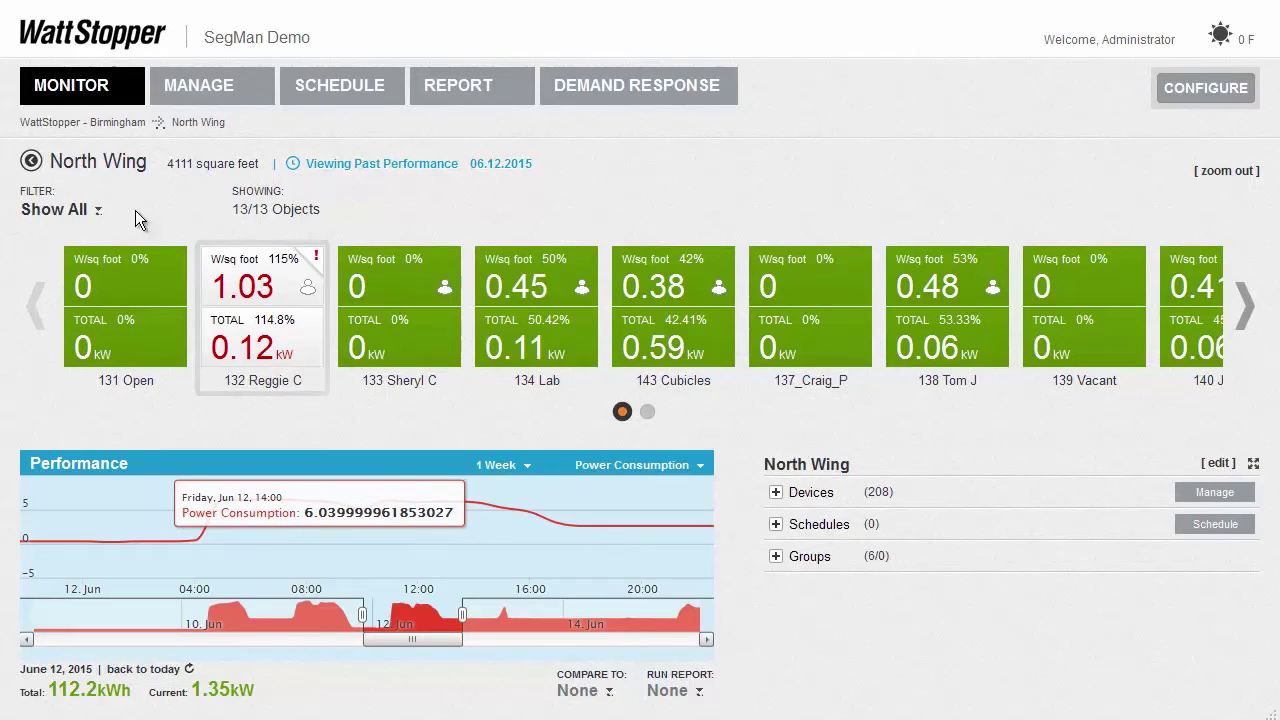
mouse_move(100, 213)
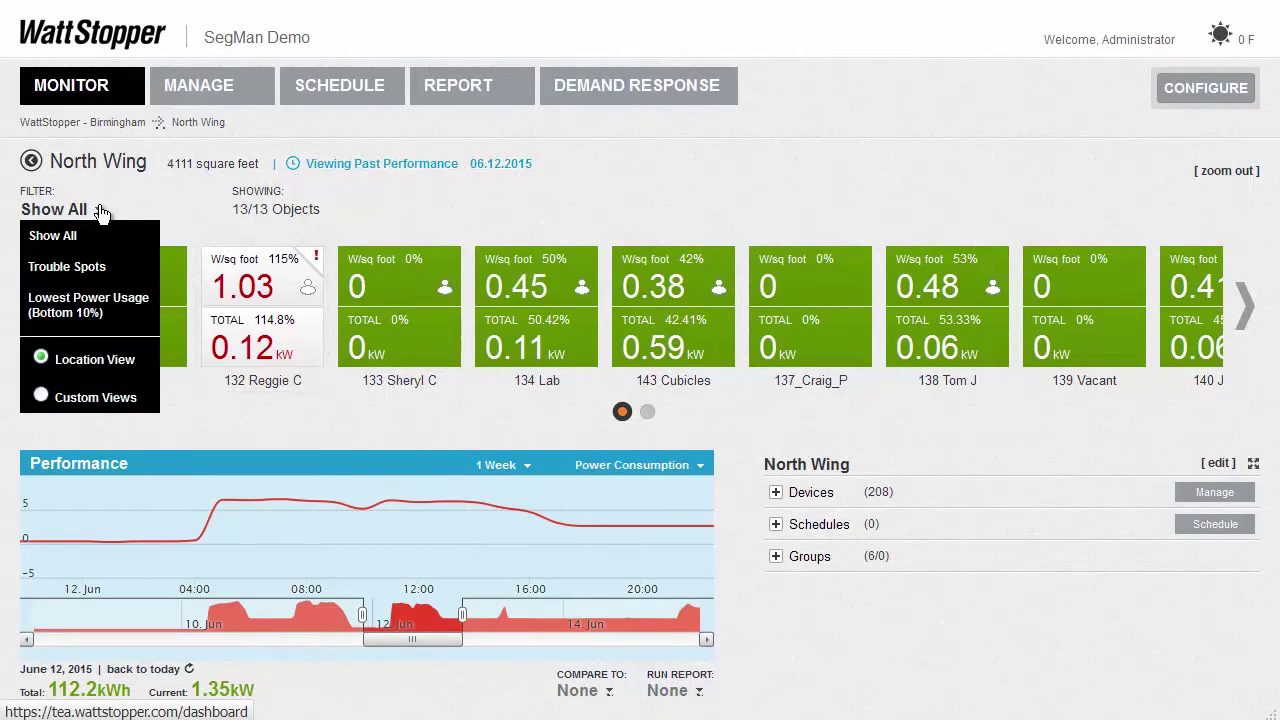
left_click(95, 267)
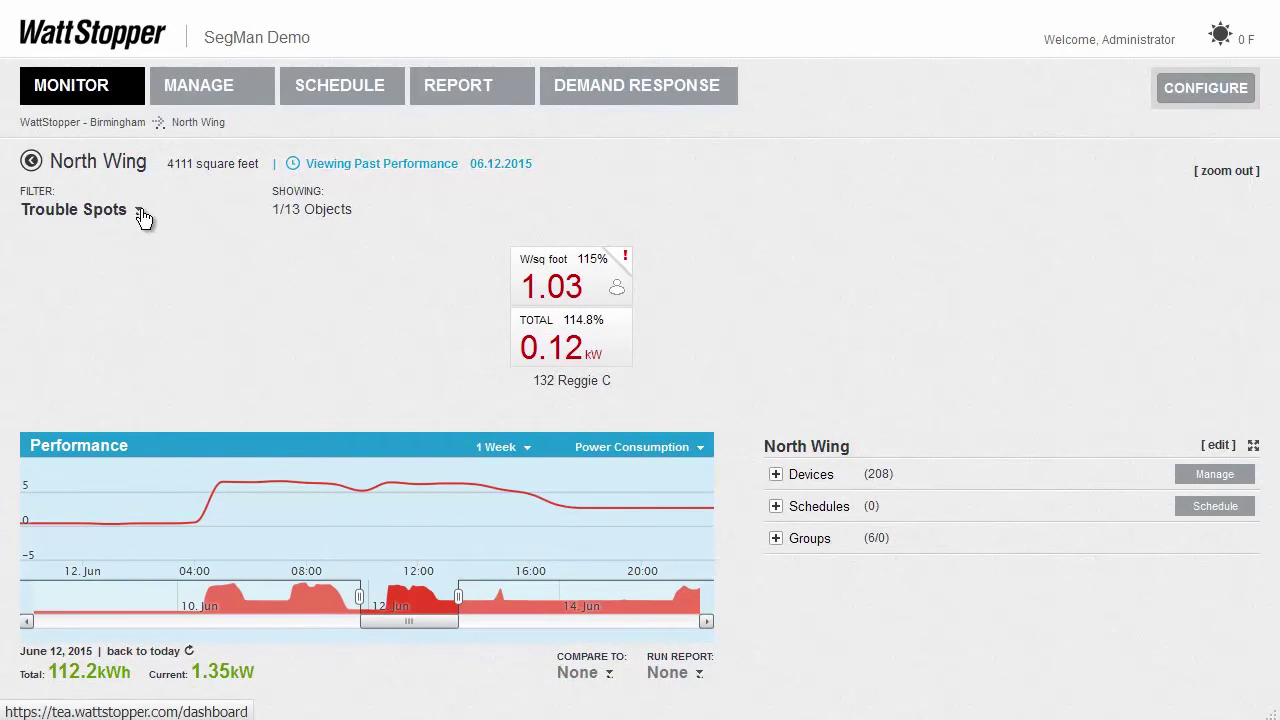
mouse_move(143, 212)
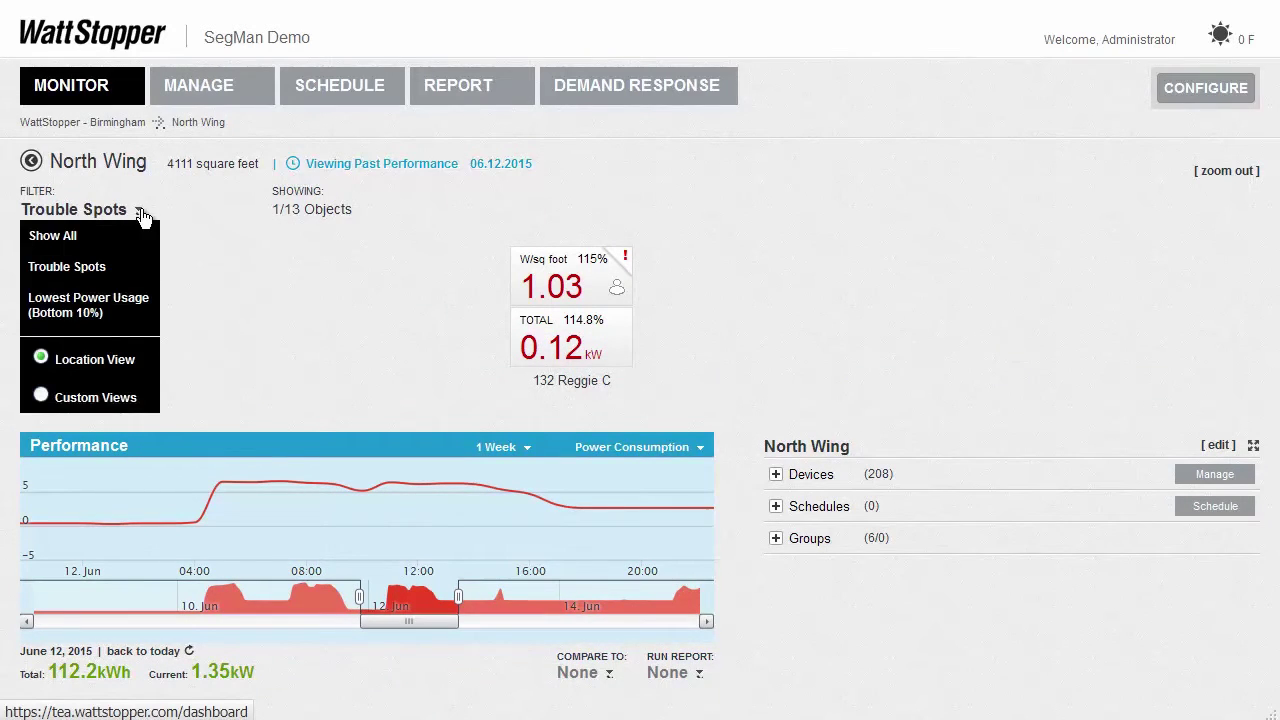
left_click(96, 235)
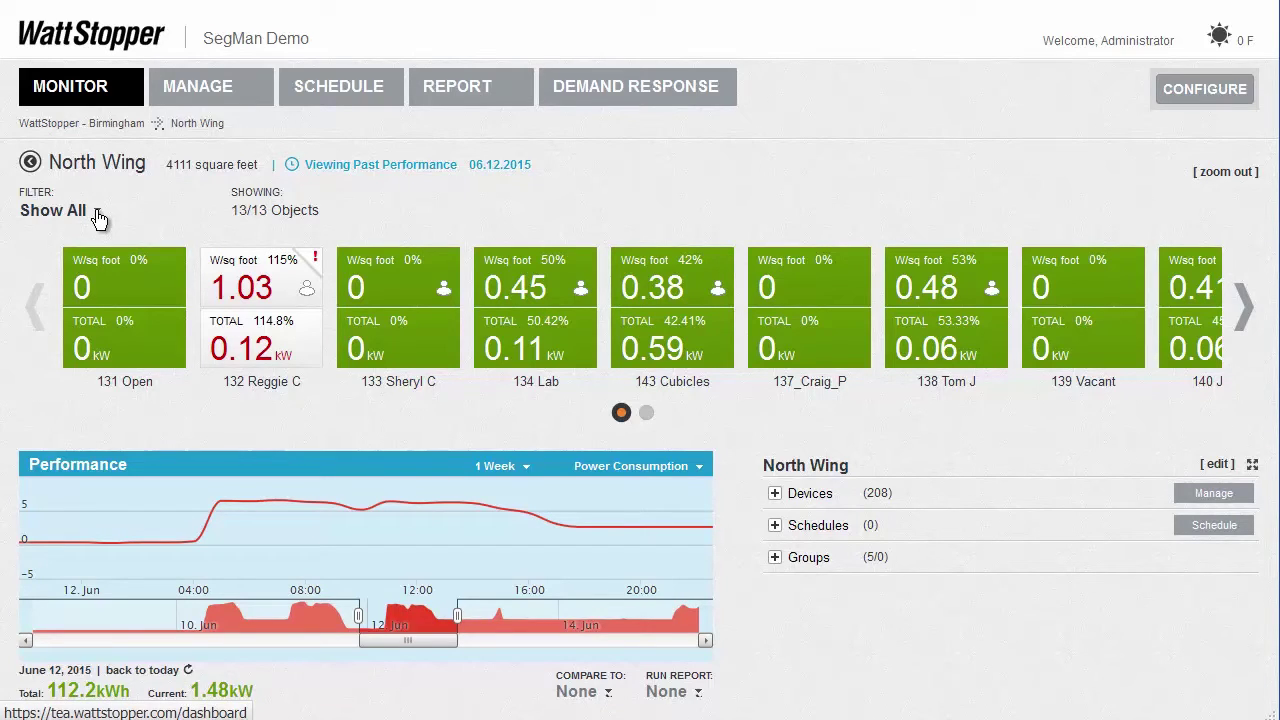
Switch the filter to Custom Views and inspect the Project Management group, then return
left_click(97, 213)
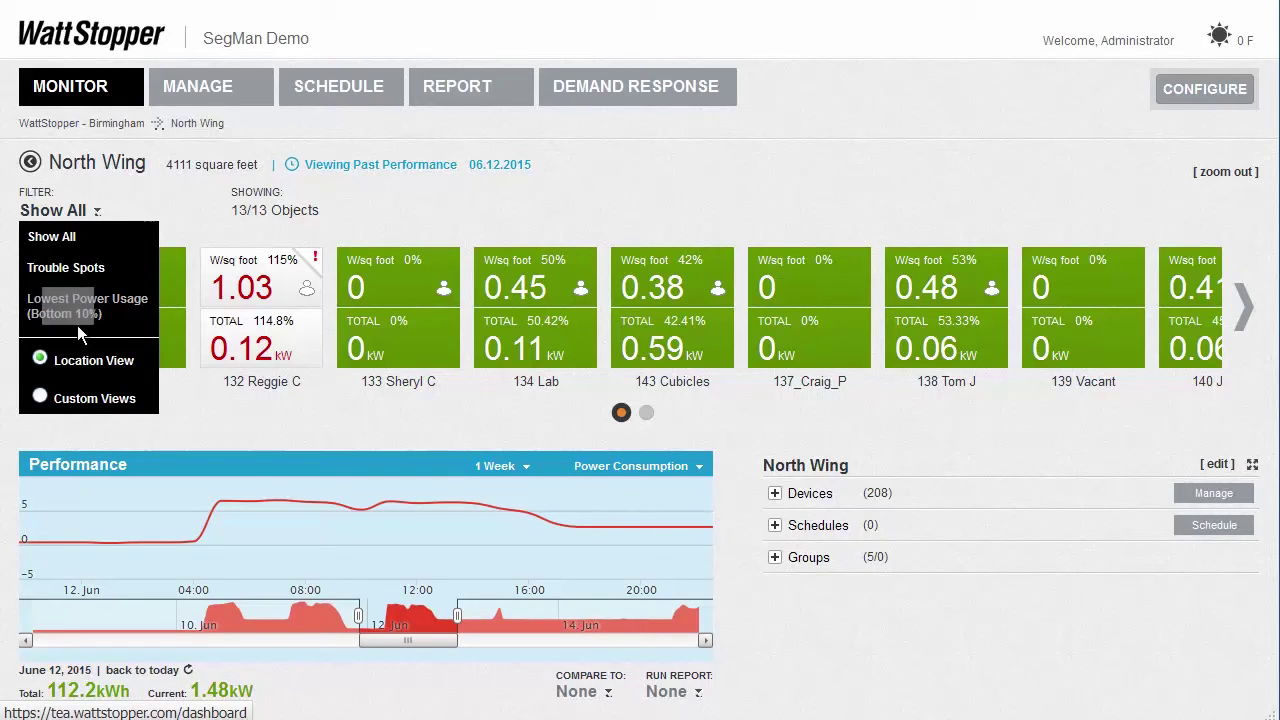
left_click(40, 398)
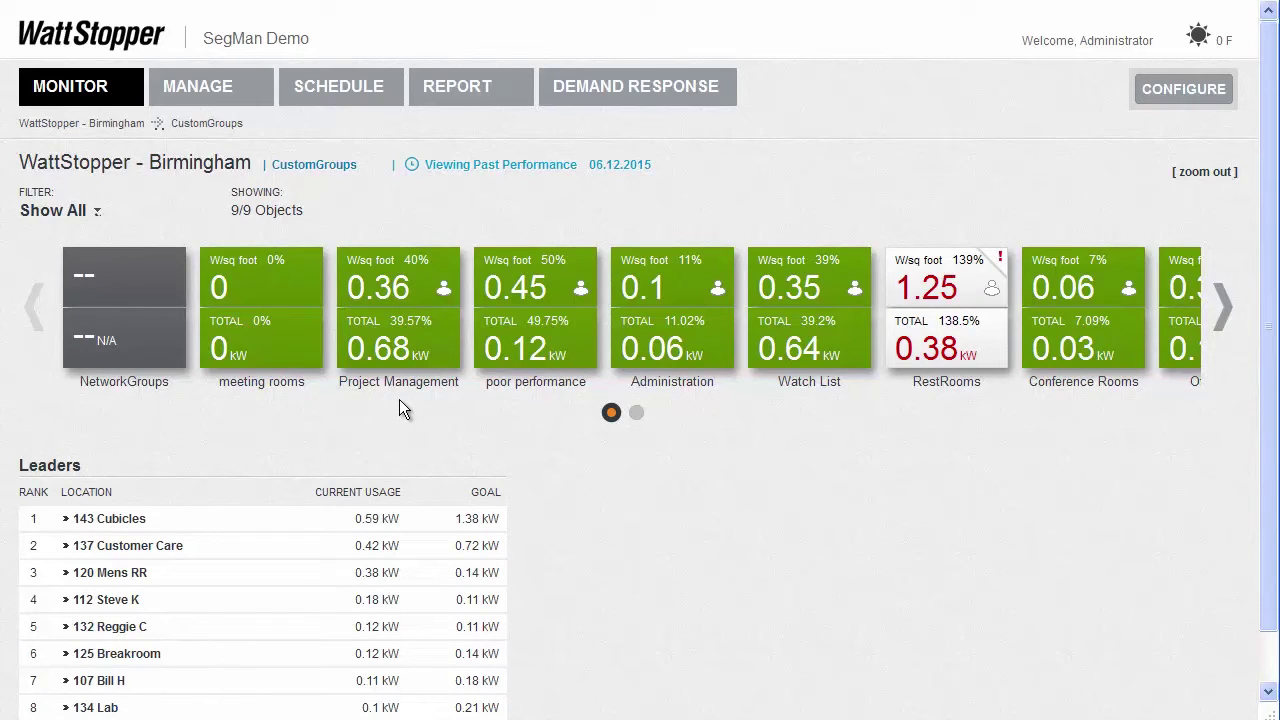
mouse_move(399, 378)
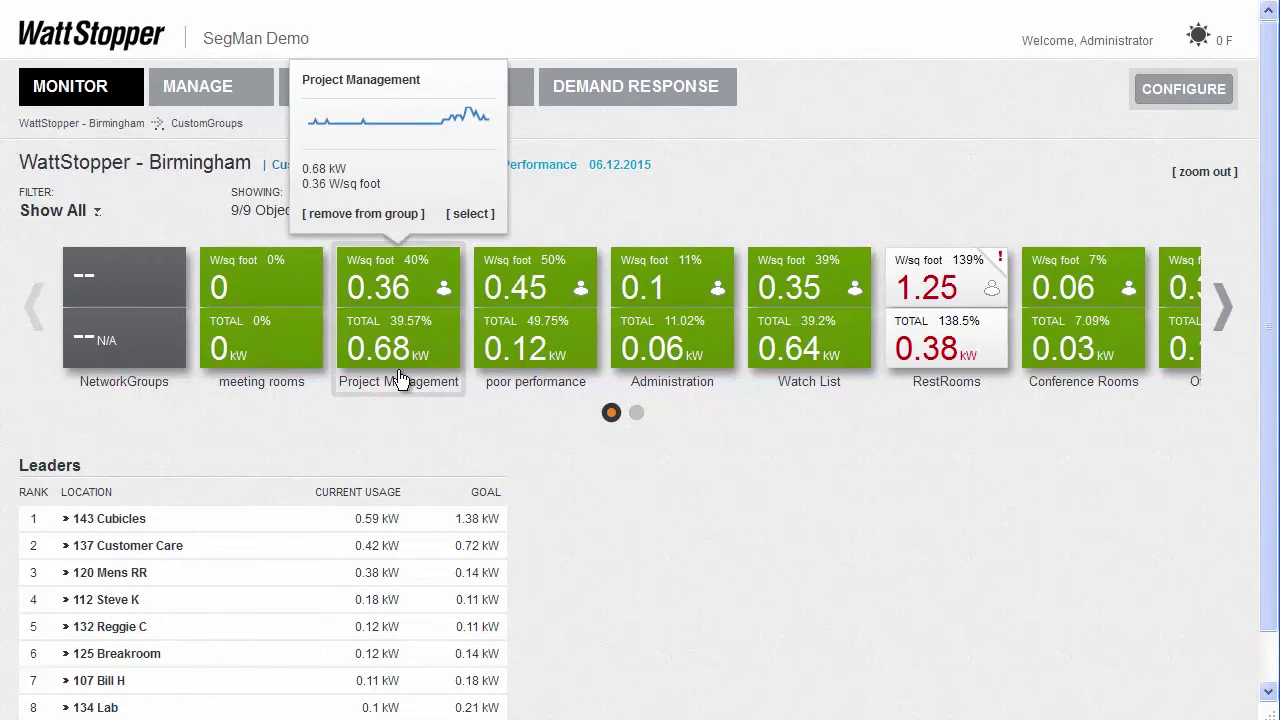
left_click(400, 346)
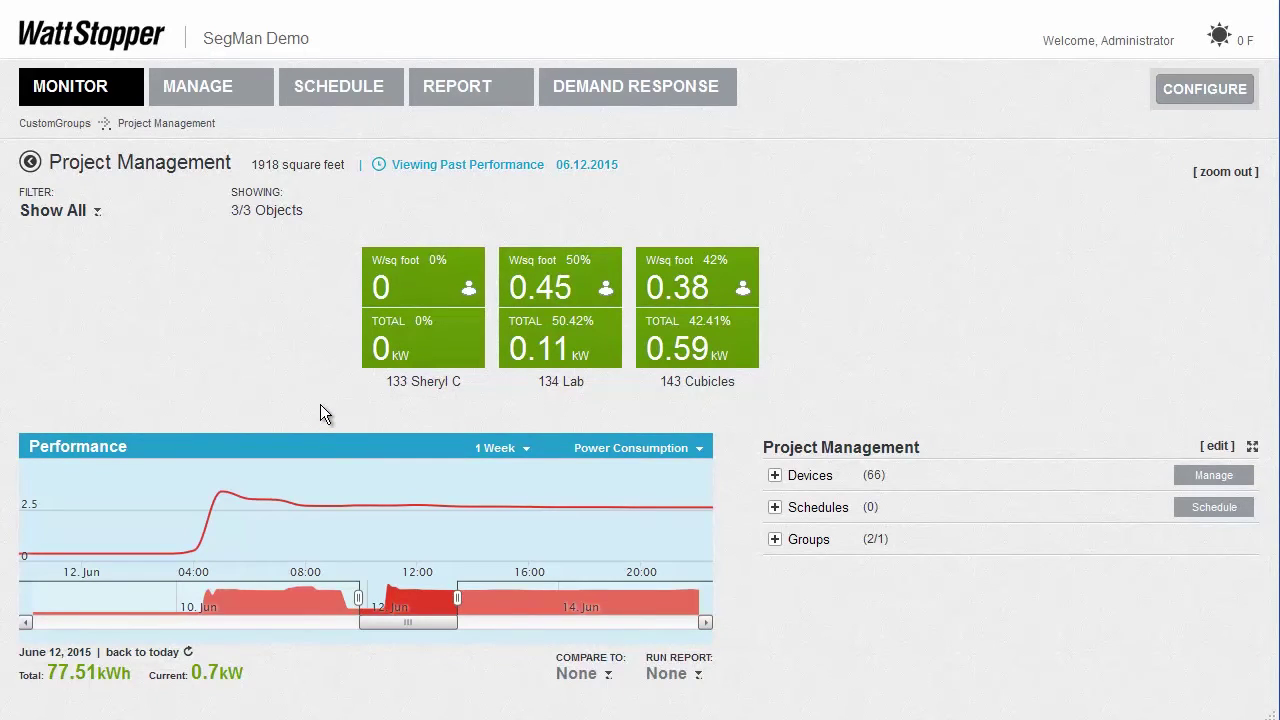
left_click(30, 162)
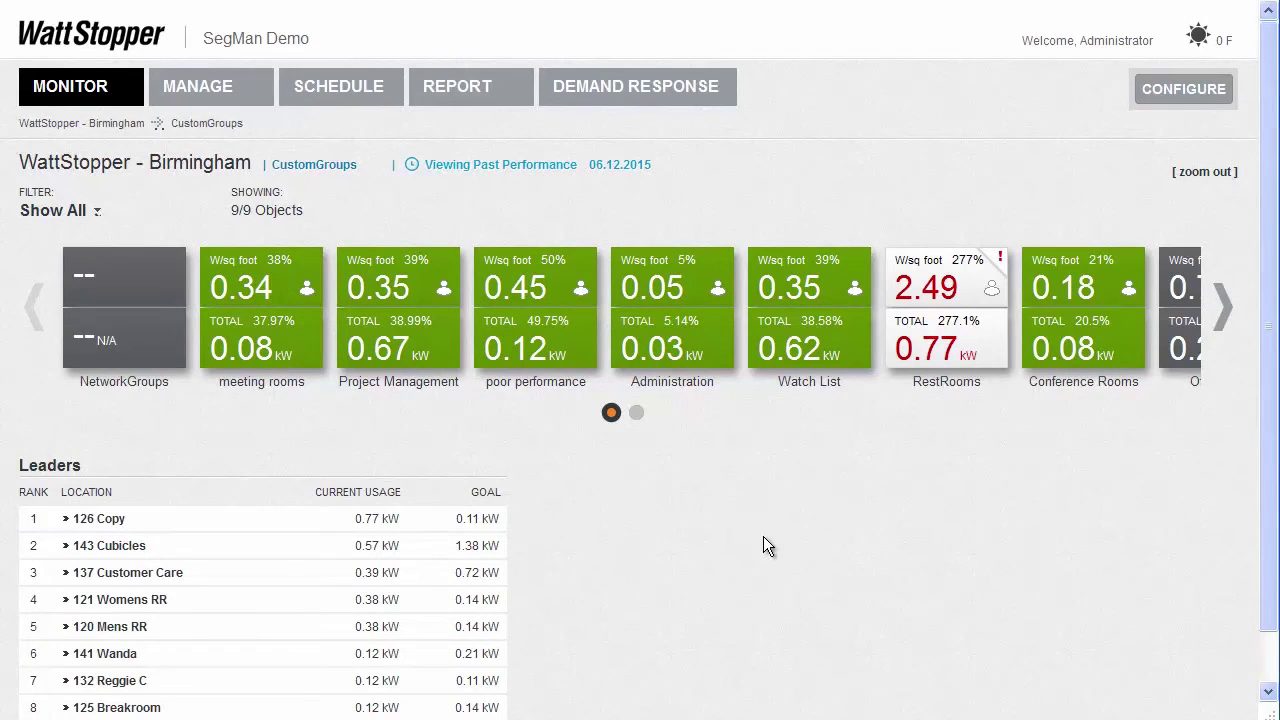
Inspect the Watch List group and return to the CustomGroups overview
left_click(814, 357)
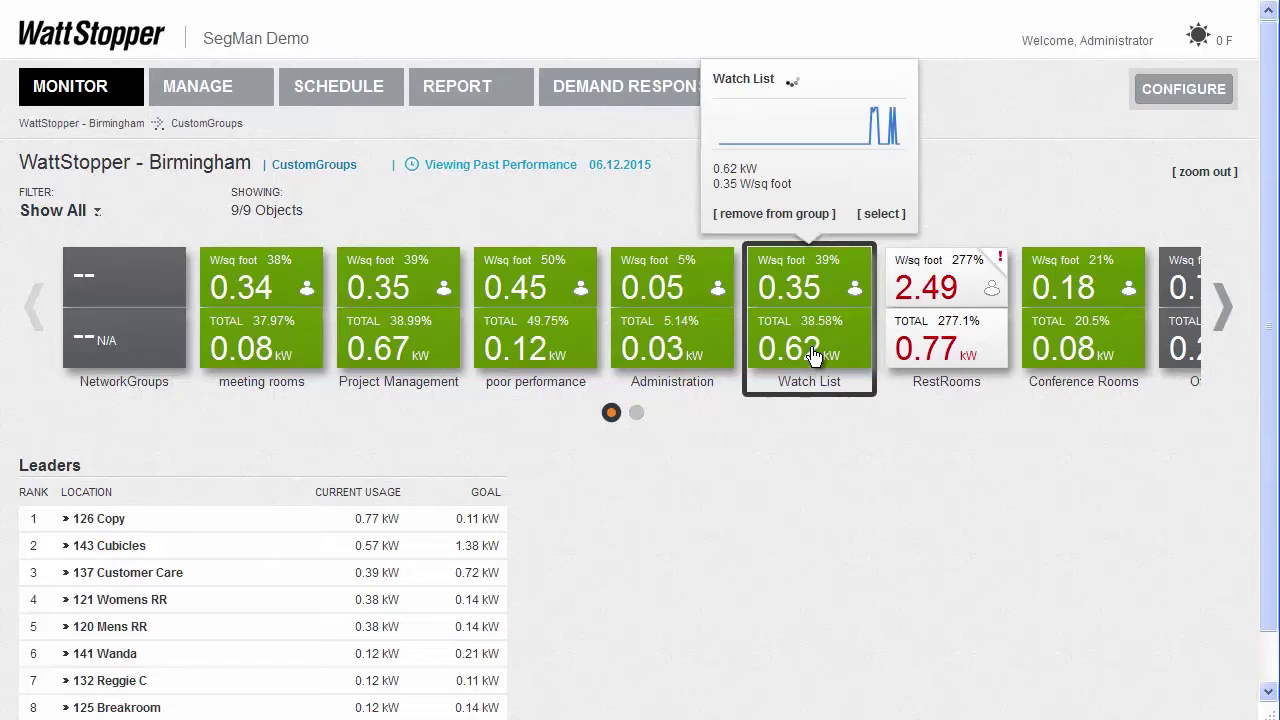
left_click(812, 352)
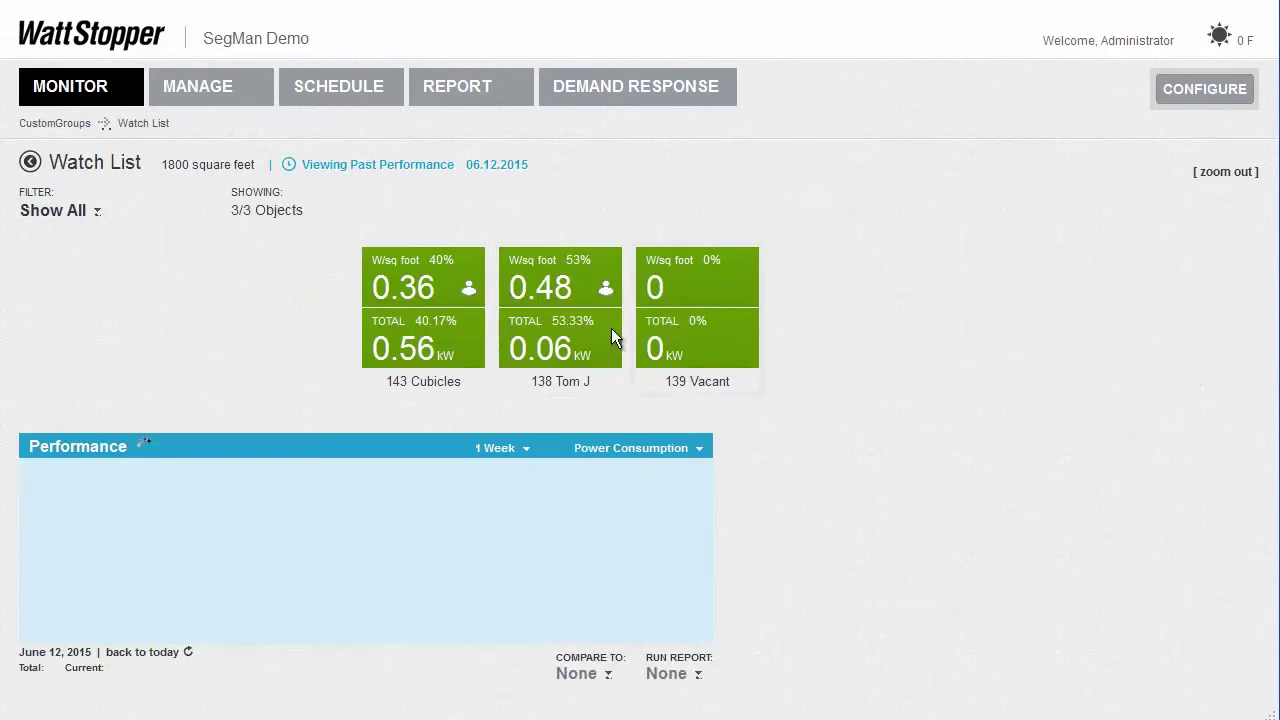
mouse_move(586, 322)
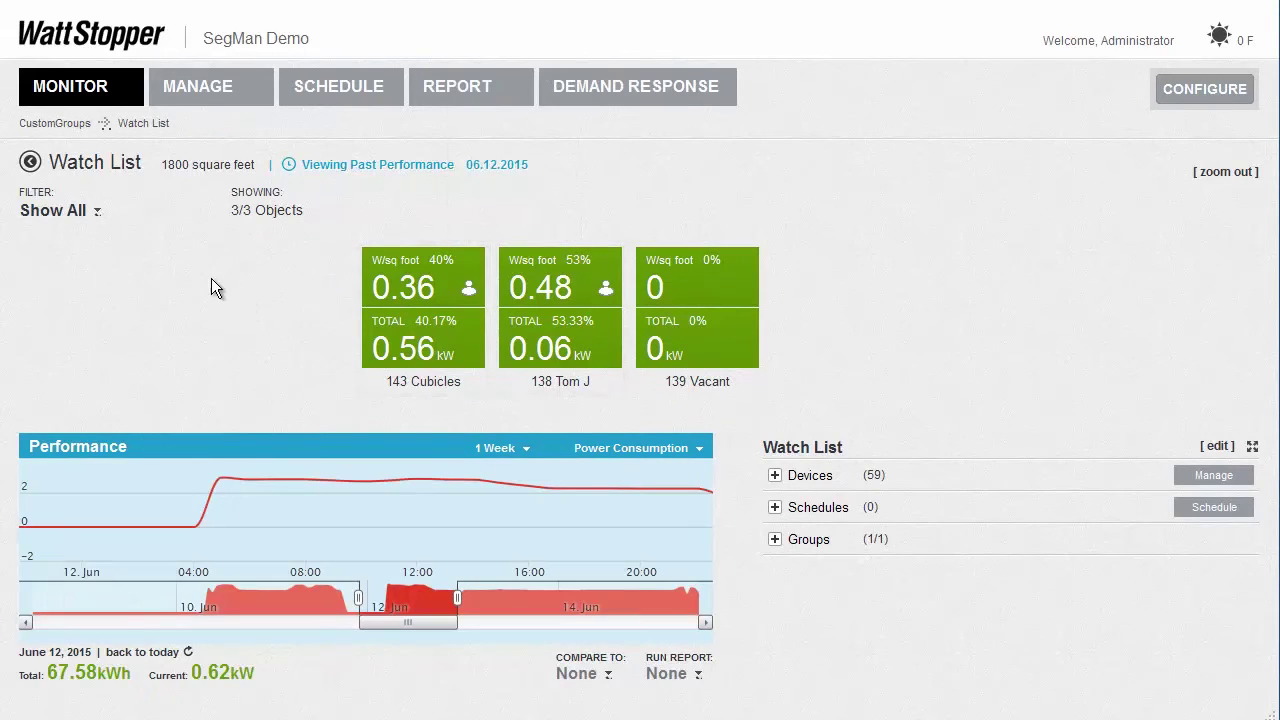
left_click(30, 162)
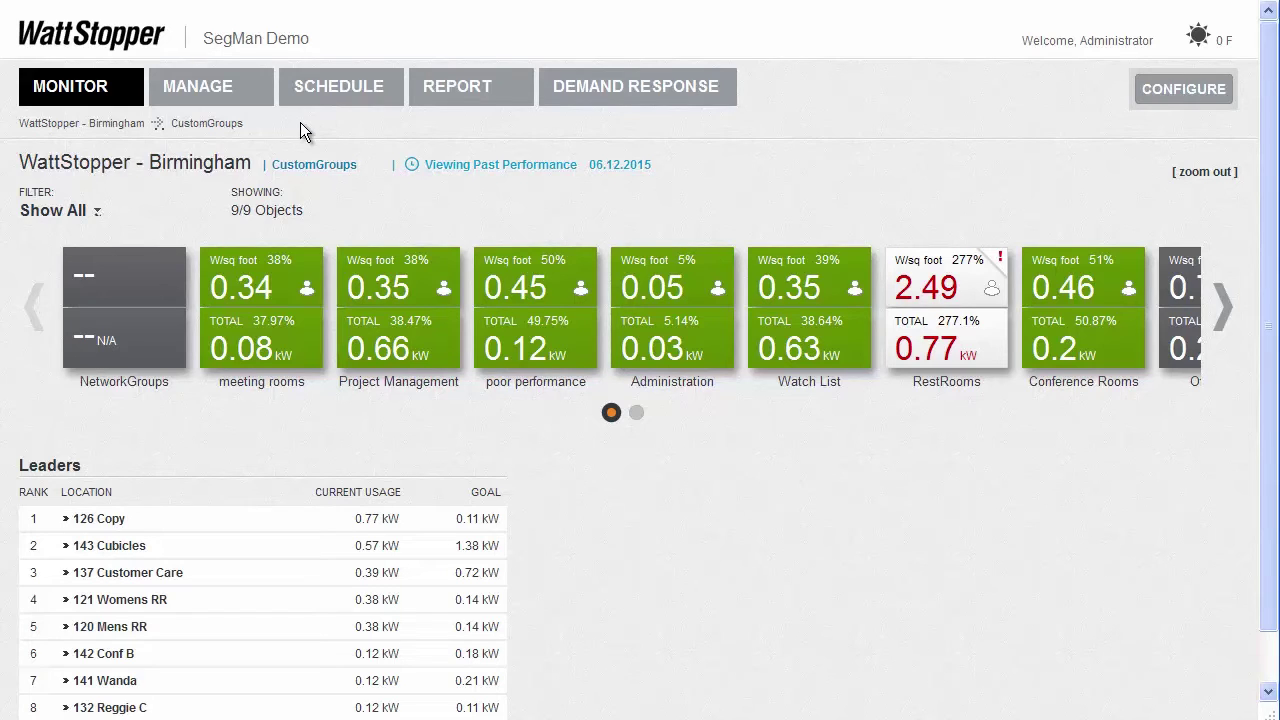
Reopen North Wing via the Birmingham breadcrumb and select rooms 139, 140, 142 and 144
left_click(95, 123)
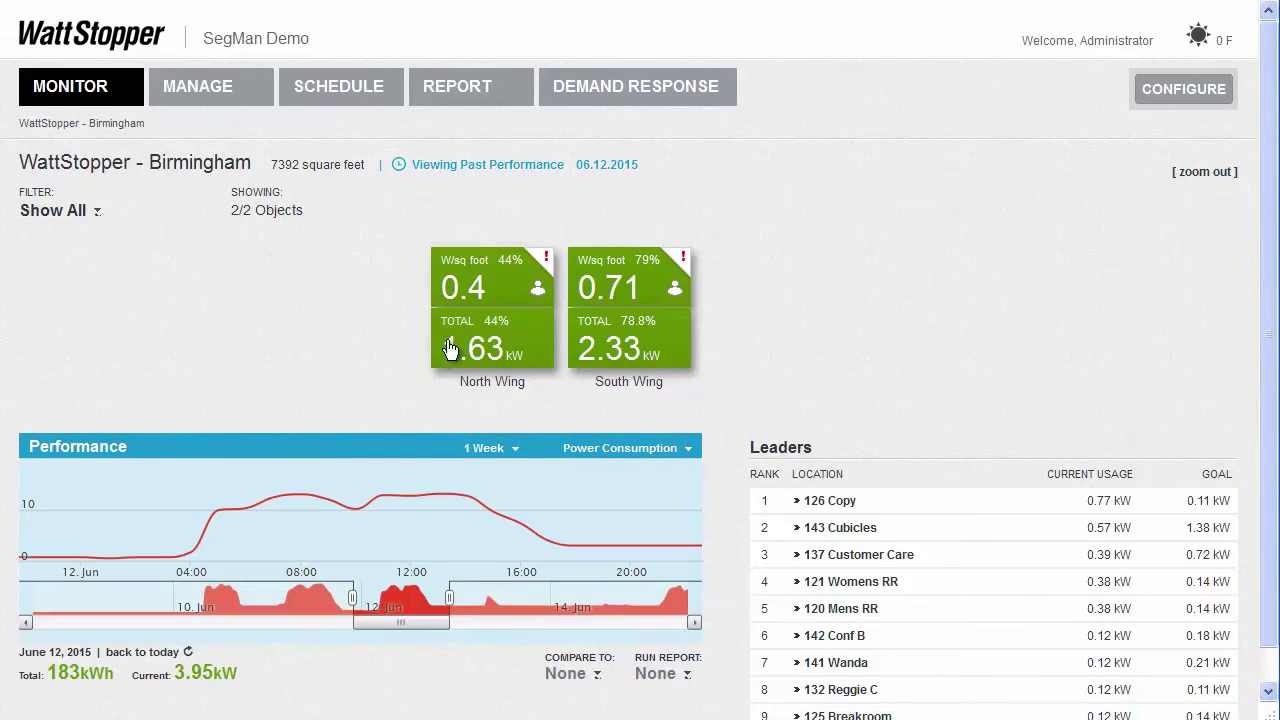
left_click(484, 307)
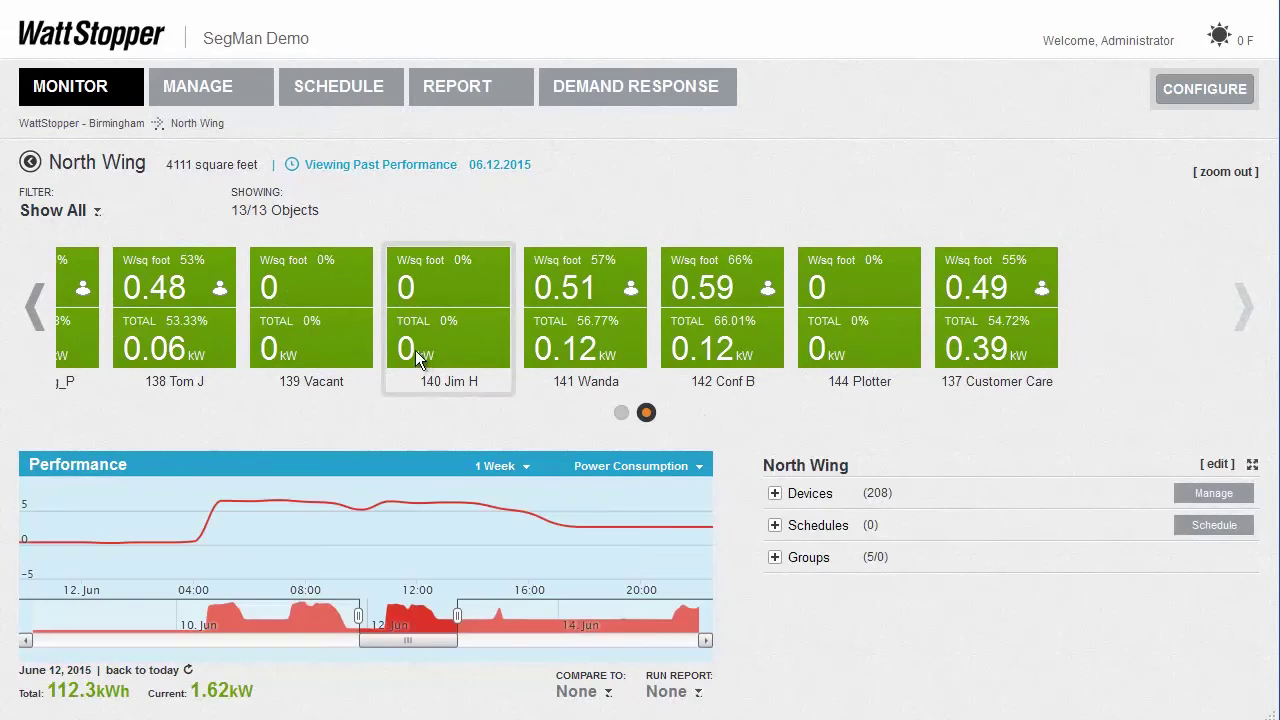
mouse_move(315, 285)
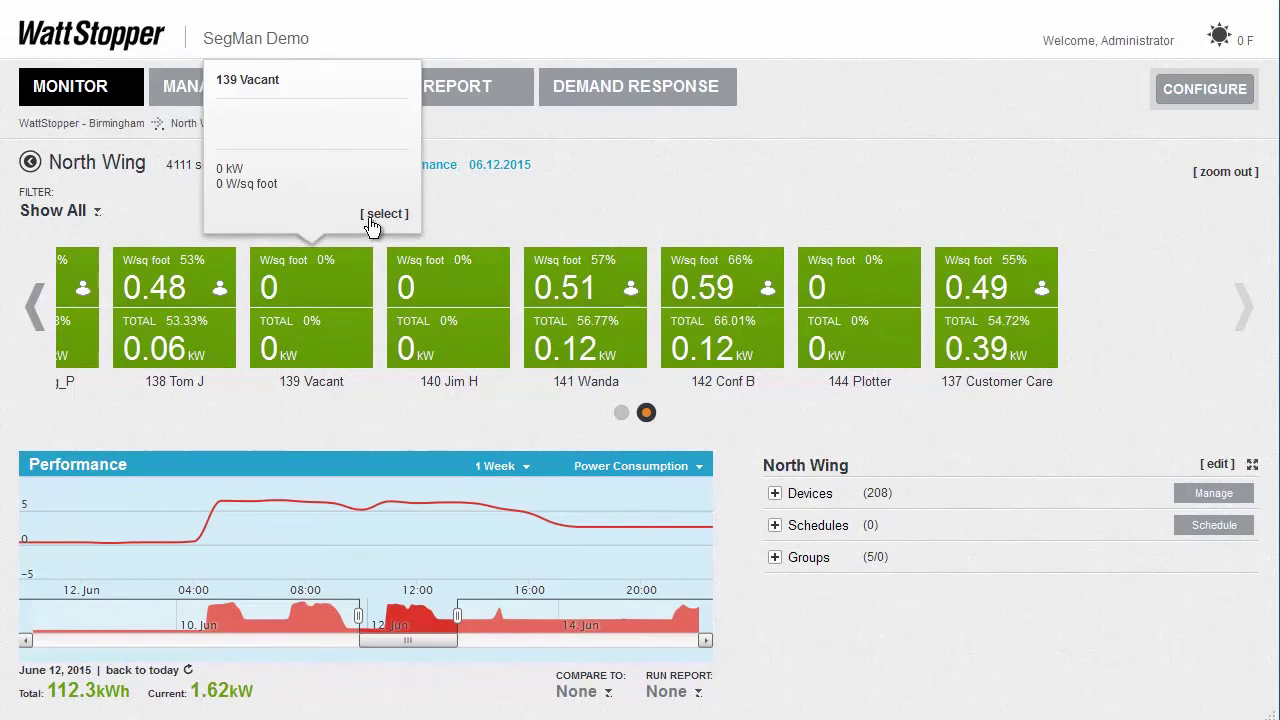
left_click(370, 220)
mouse_move(472, 279)
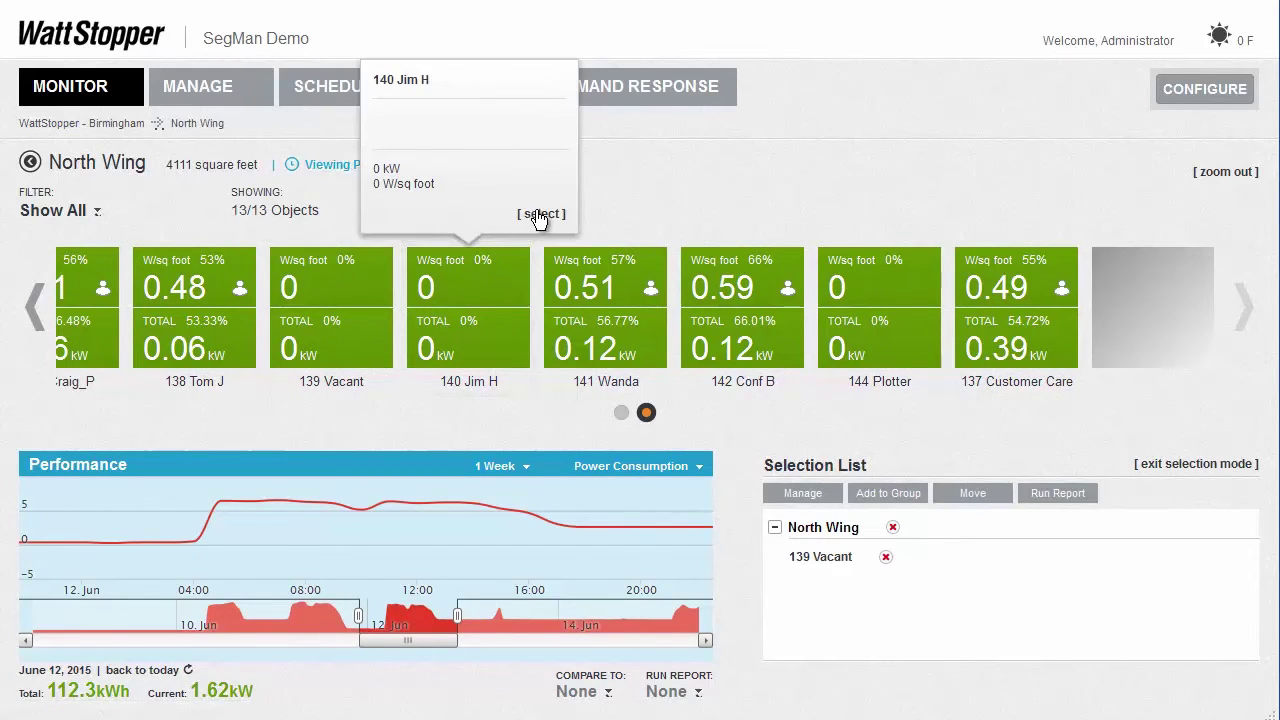
left_click(540, 215)
mouse_move(793, 277)
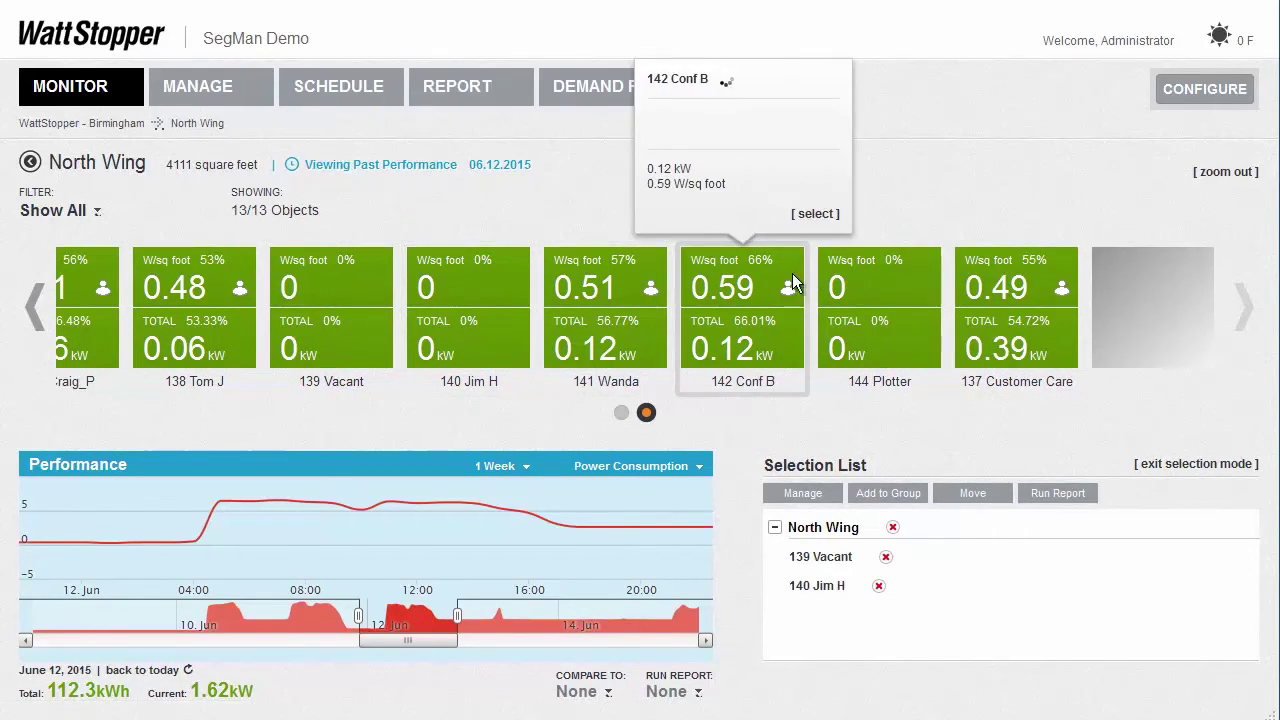
left_click(815, 213)
mouse_move(894, 262)
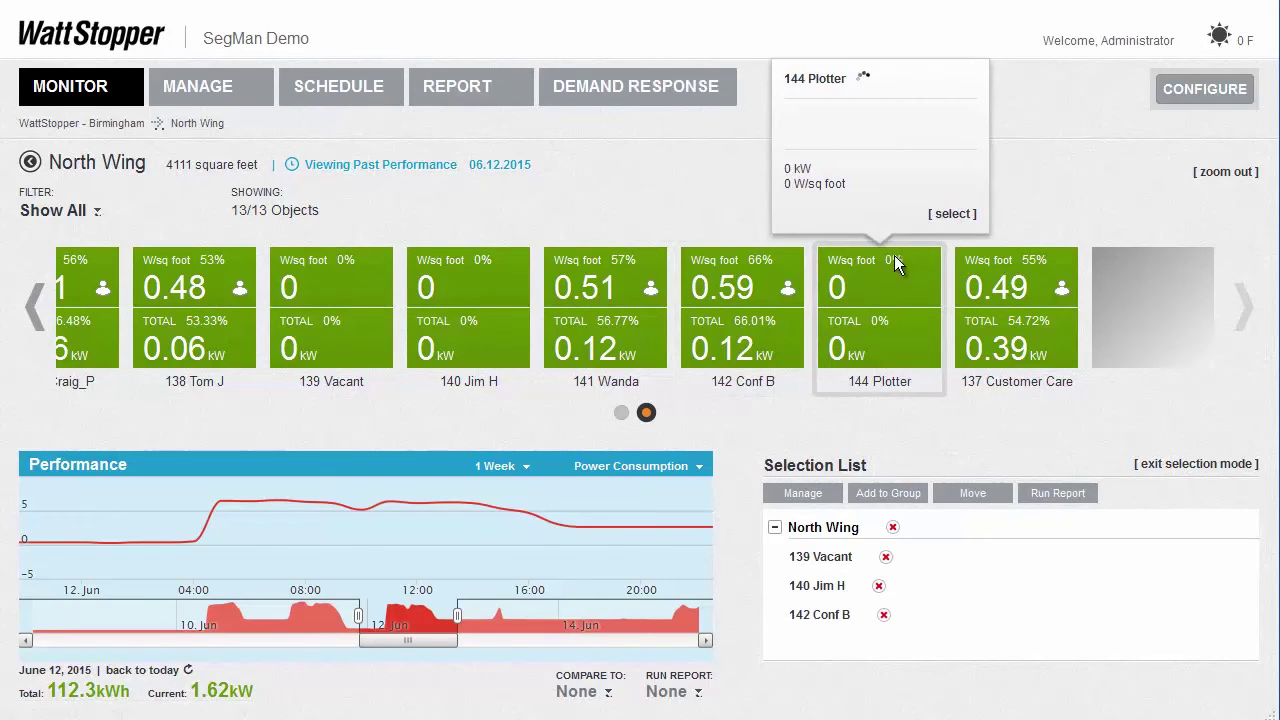
left_click(950, 213)
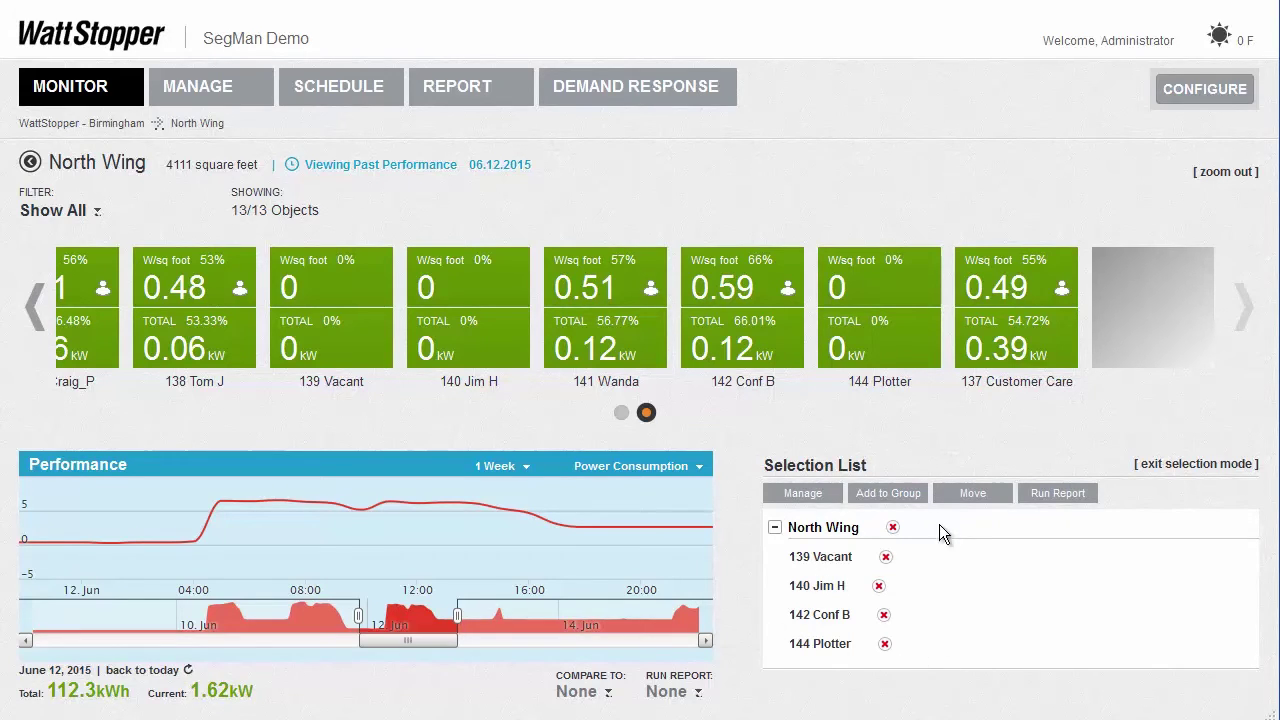
Add the four selected rooms to a new named group, save and view it, then go back
left_click(891, 493)
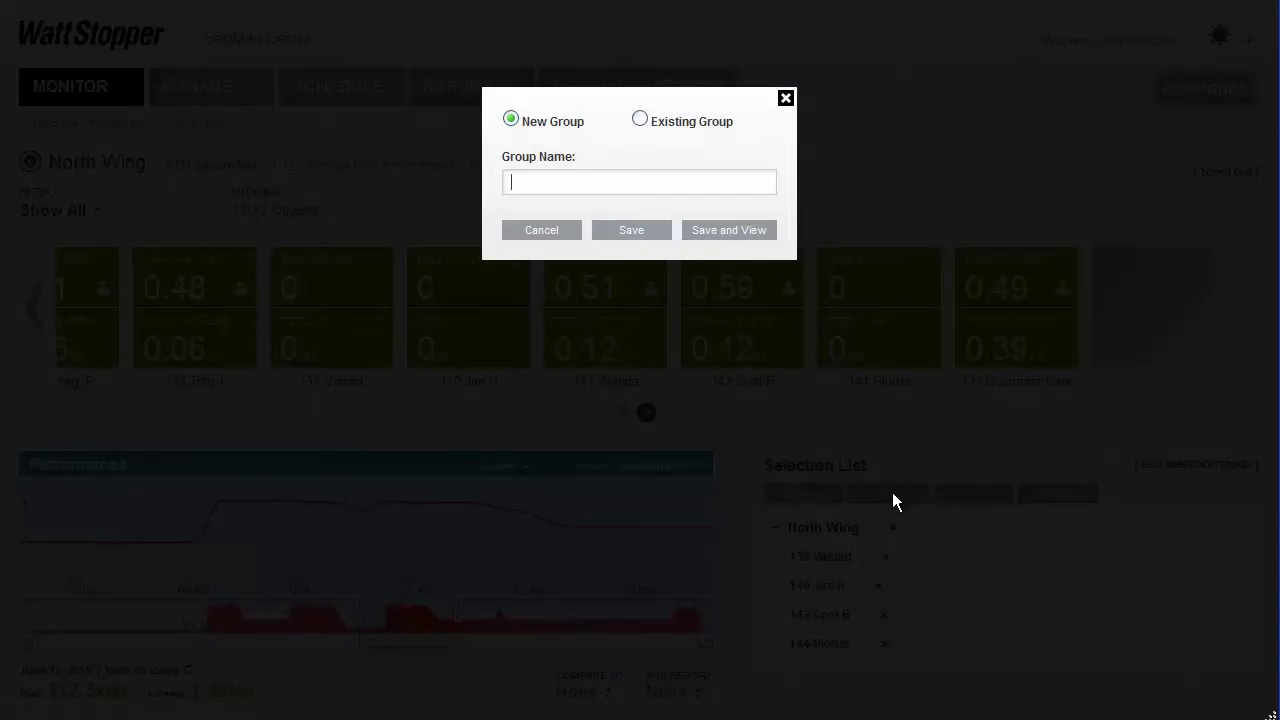
type("Charles Watch")
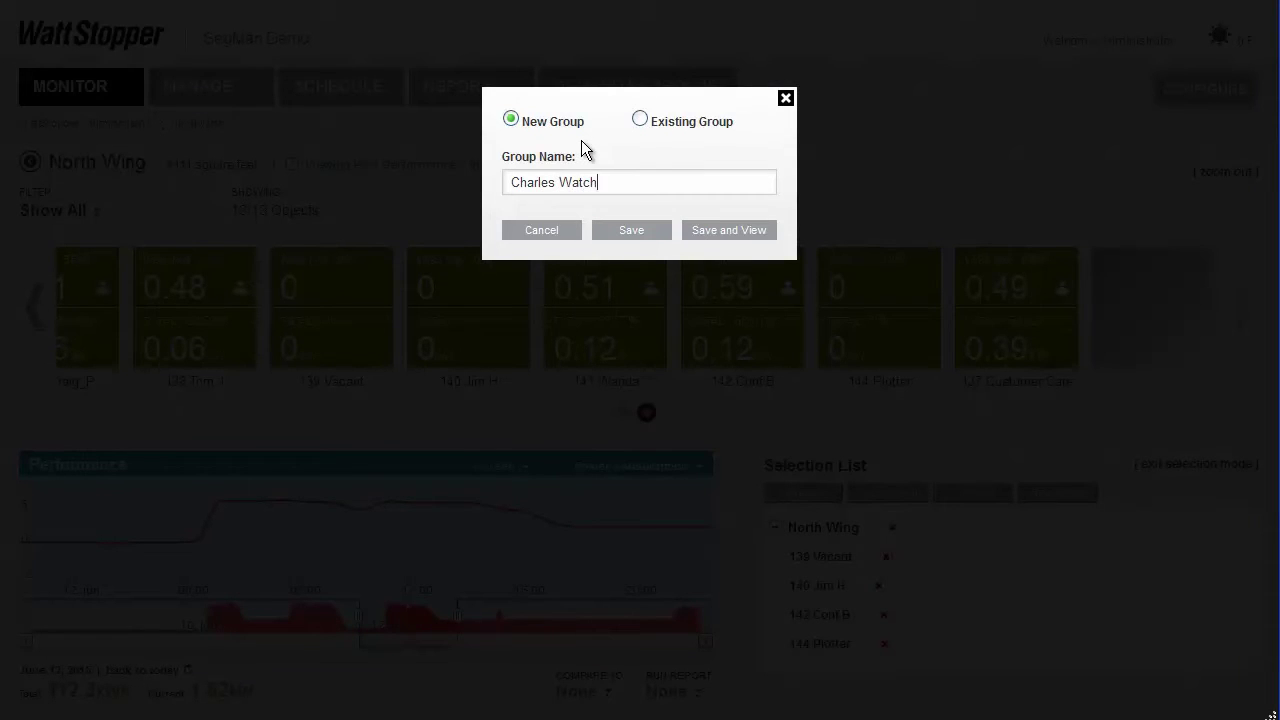
left_click(722, 236)
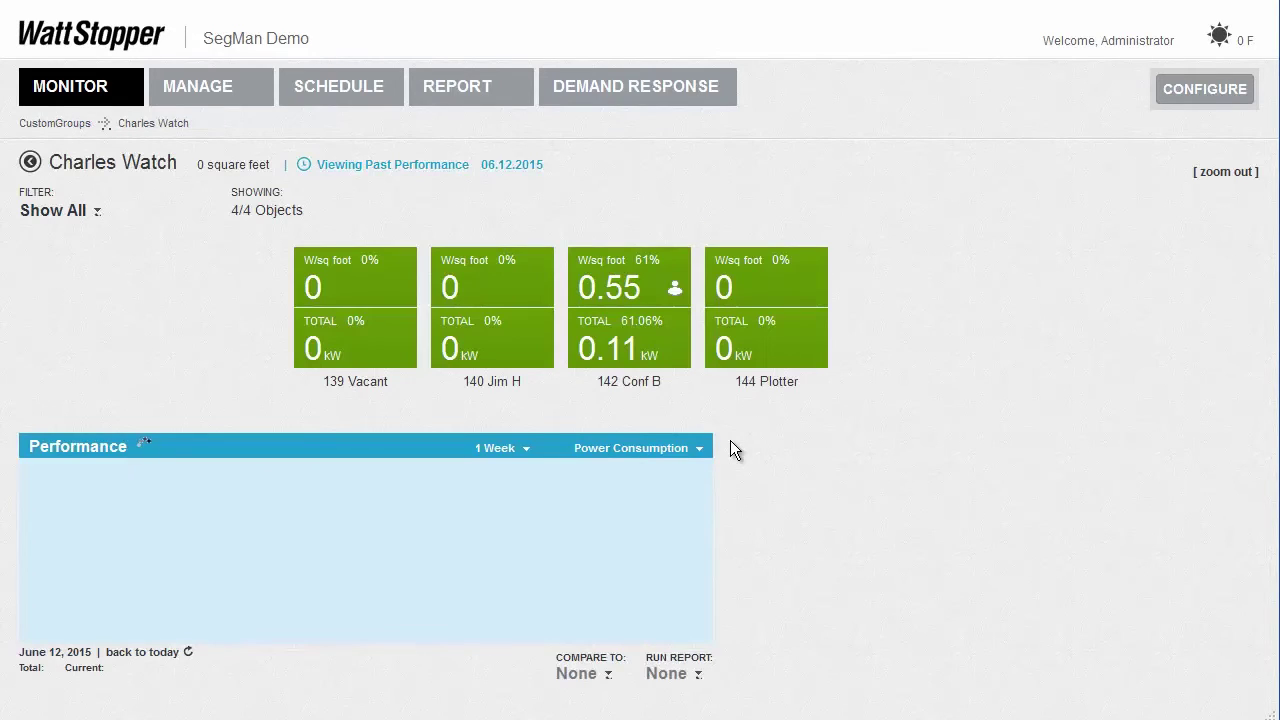
left_click(30, 162)
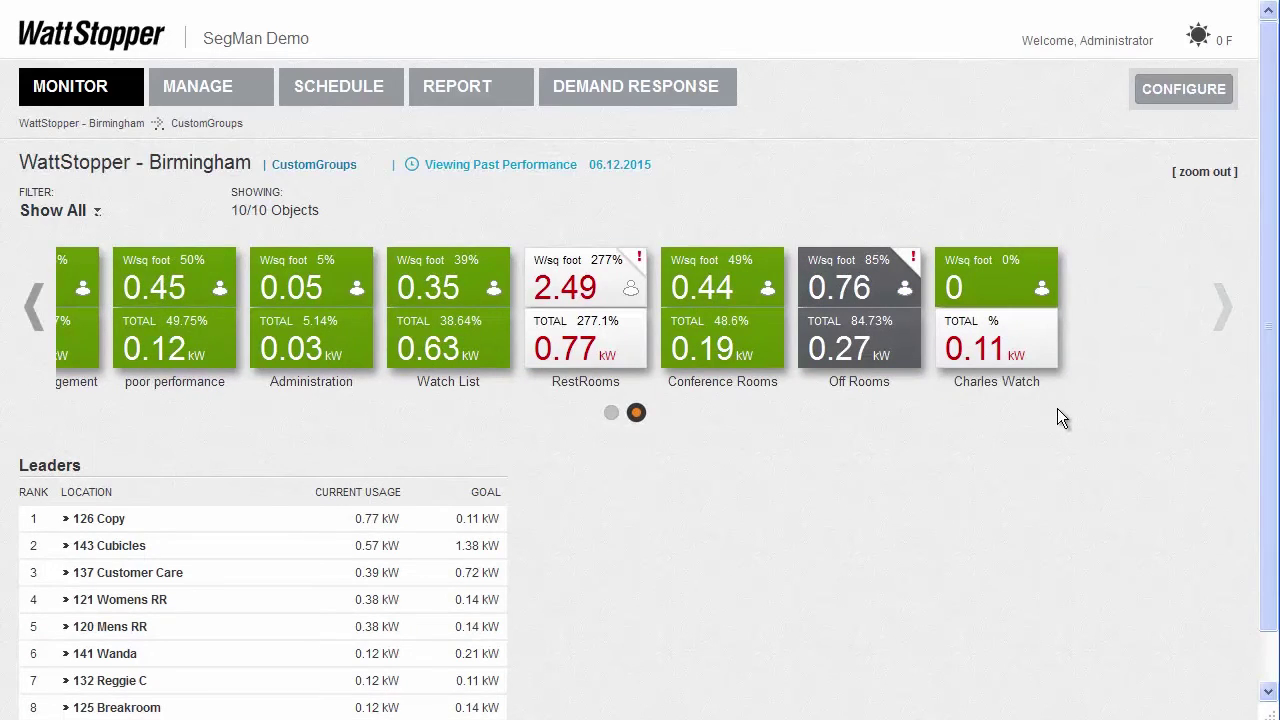
mouse_move(1020, 333)
Reopen the North Wing room page from Birmingham and expand then collapse its Devices row
left_click(116, 131)
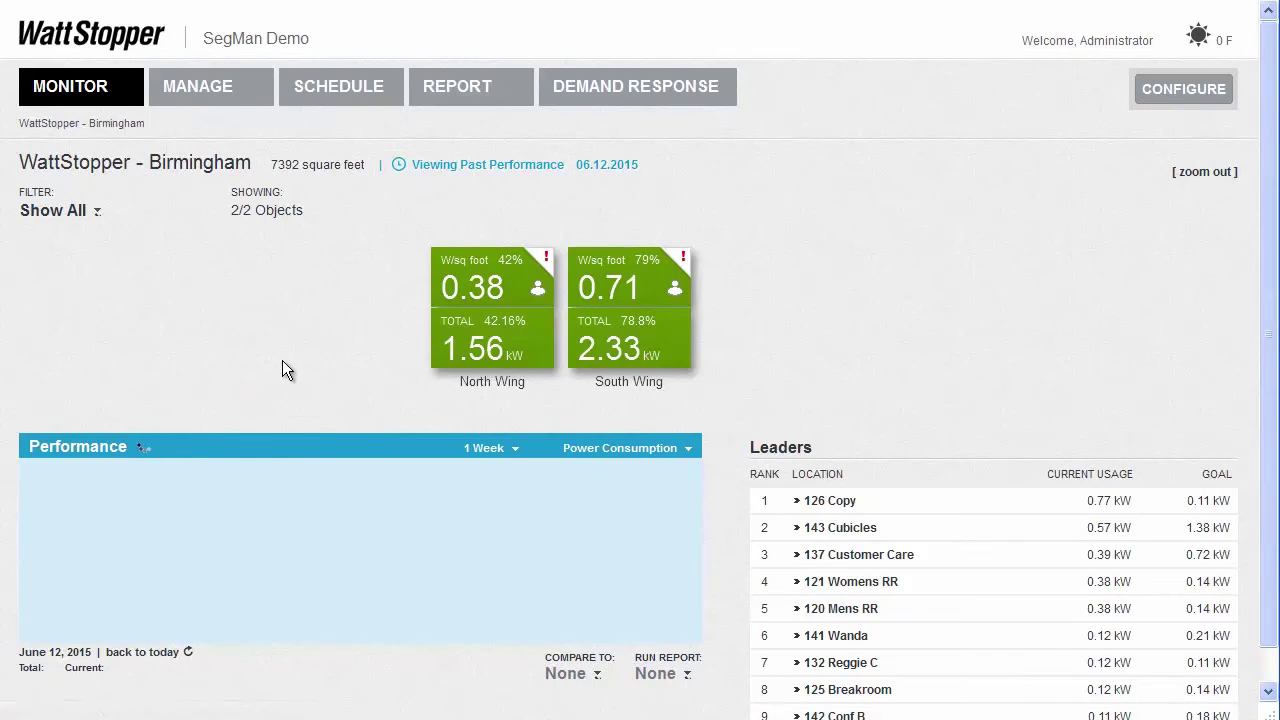
left_click(456, 315)
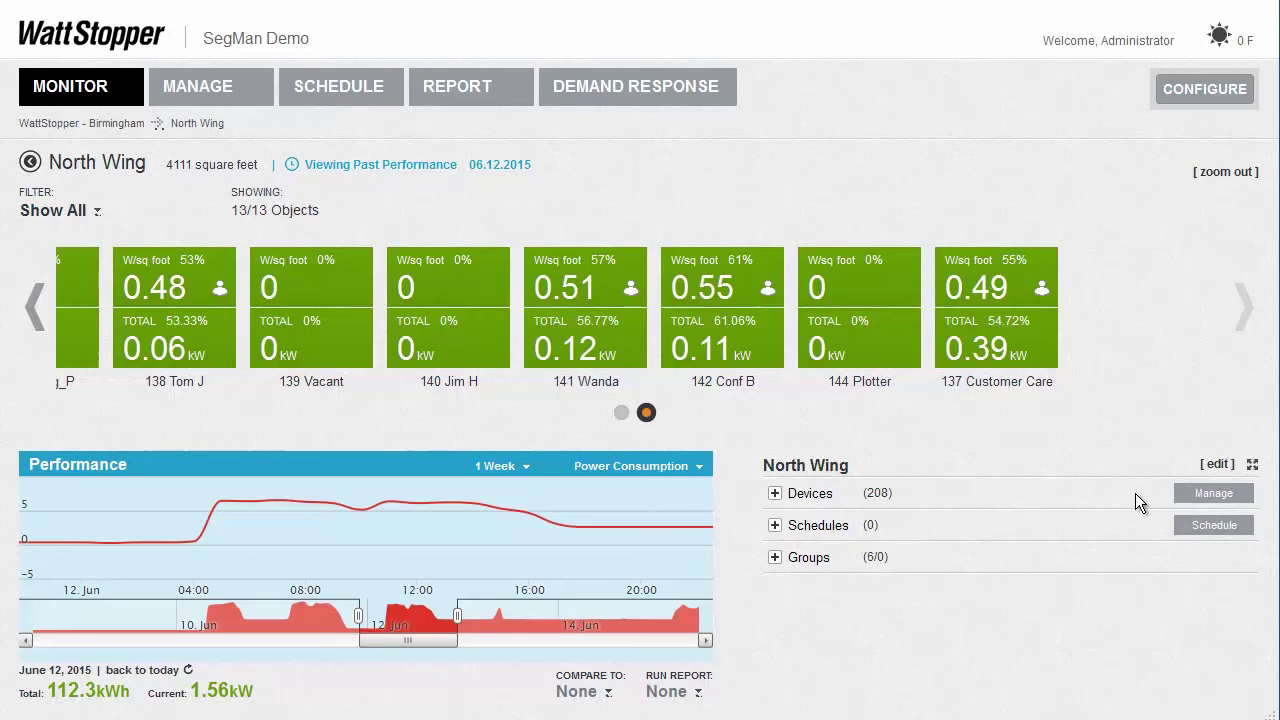
left_click(774, 496)
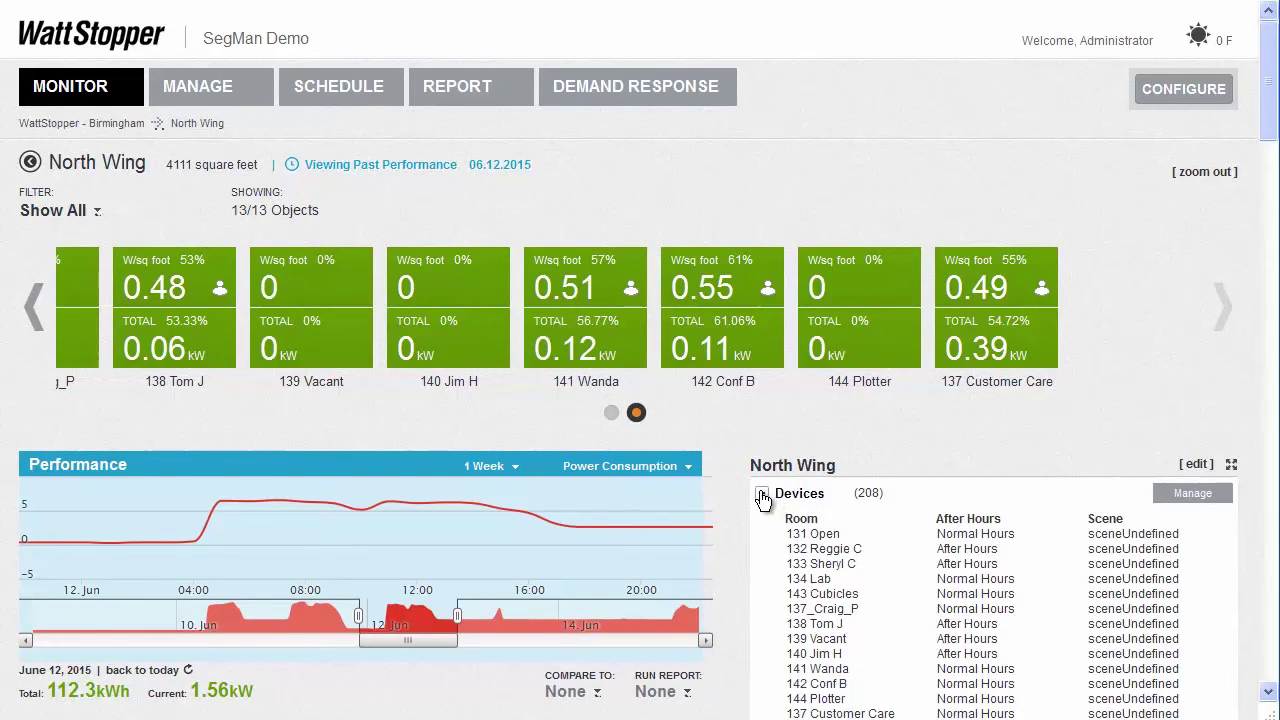
left_click(762, 495)
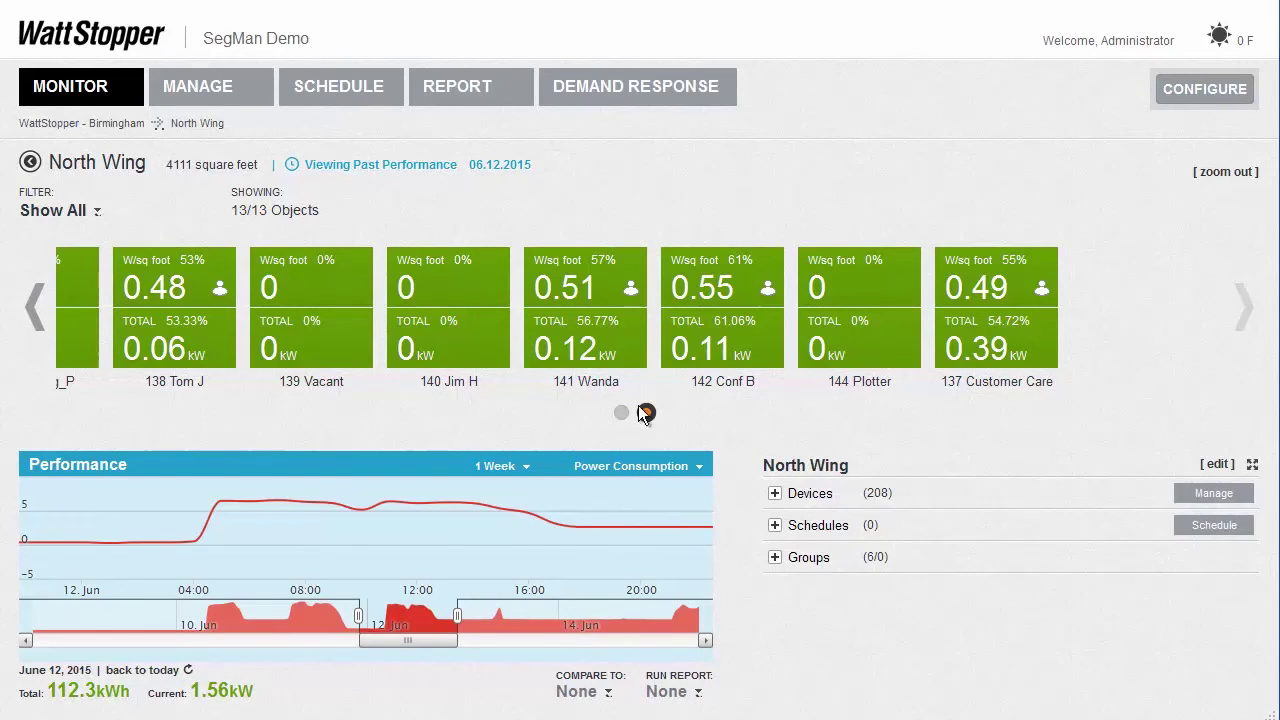
Show North Wing's Shared Parameters table under MANAGE and select the 131 Open description
left_click(228, 104)
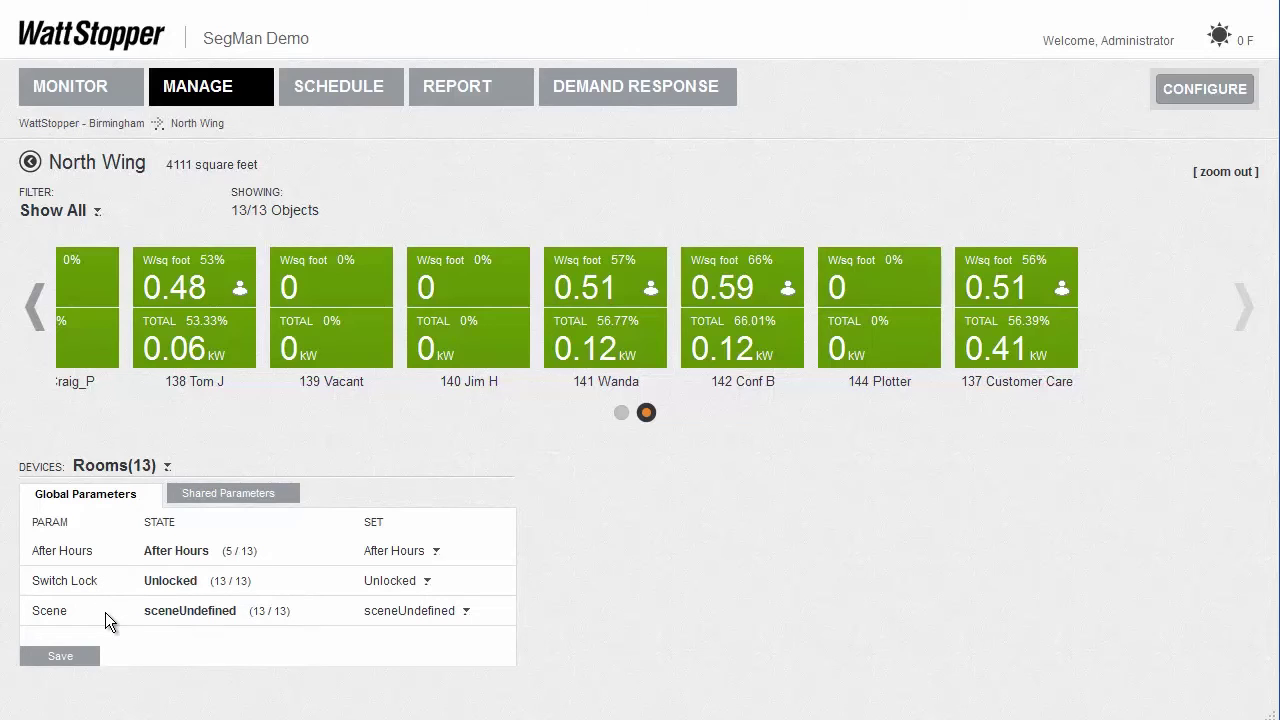
left_click(225, 494)
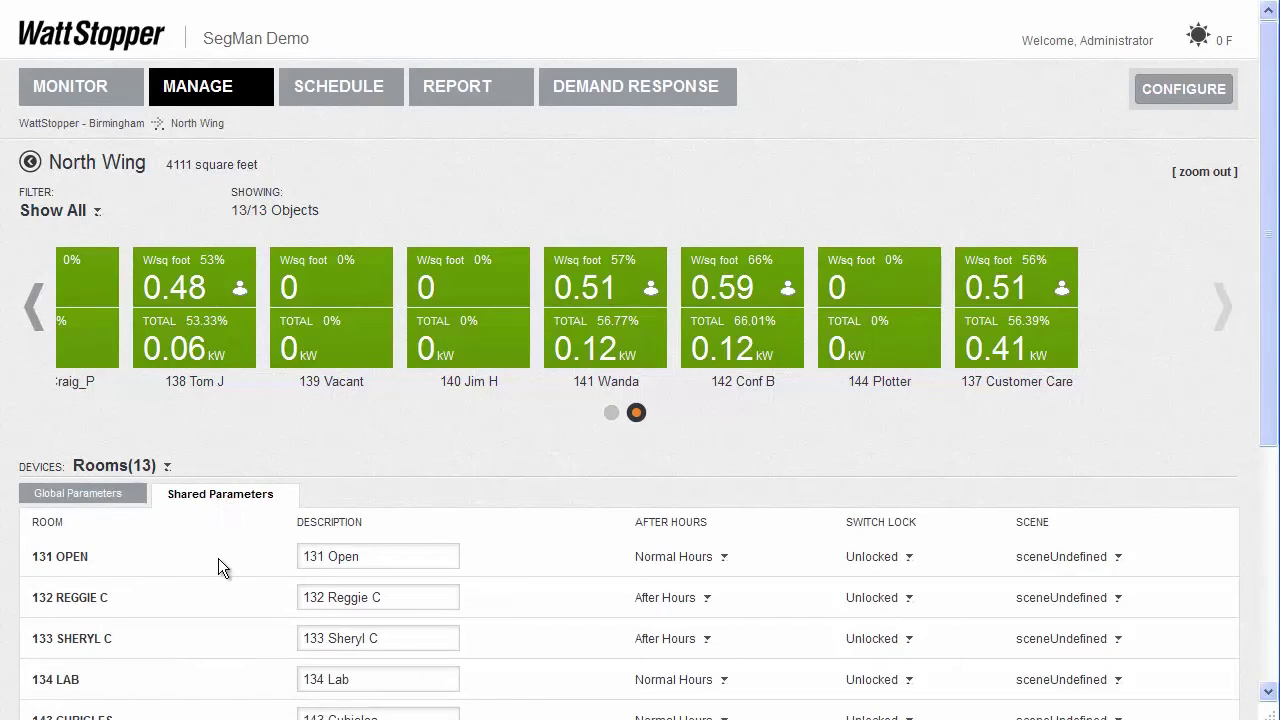
scroll(218, 558, "down", 3)
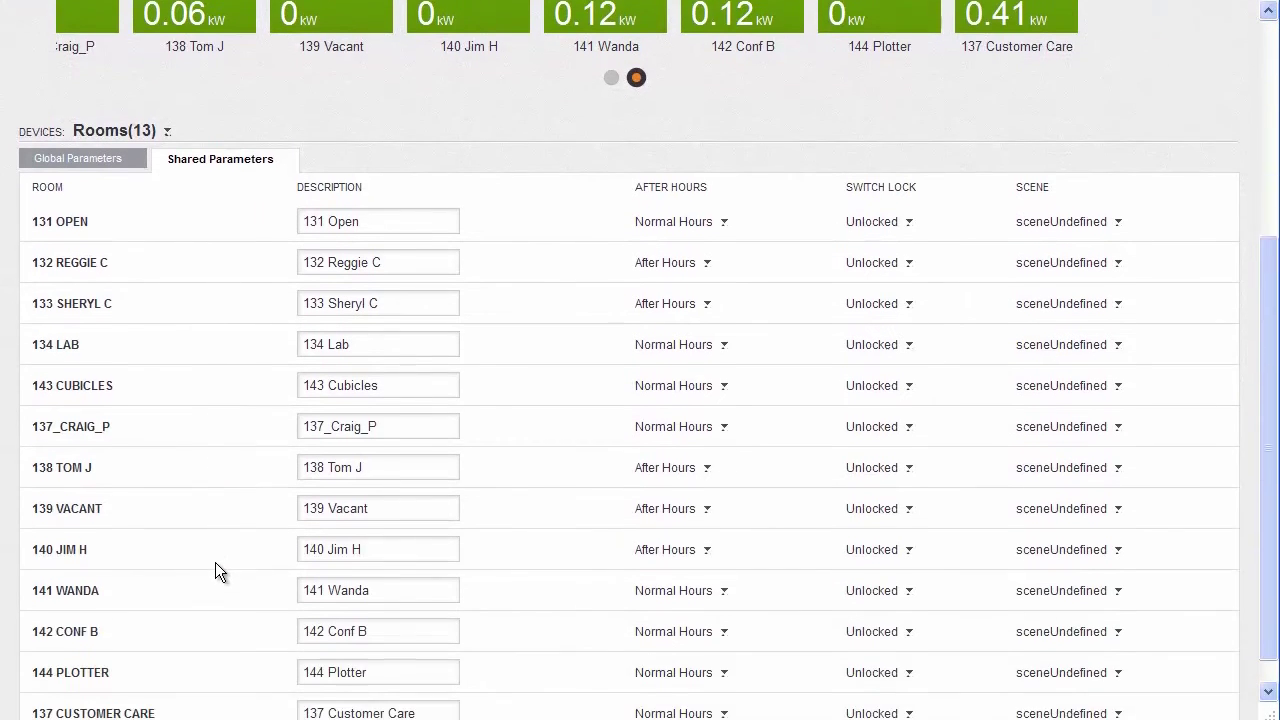
scroll(215, 562, "up", 2)
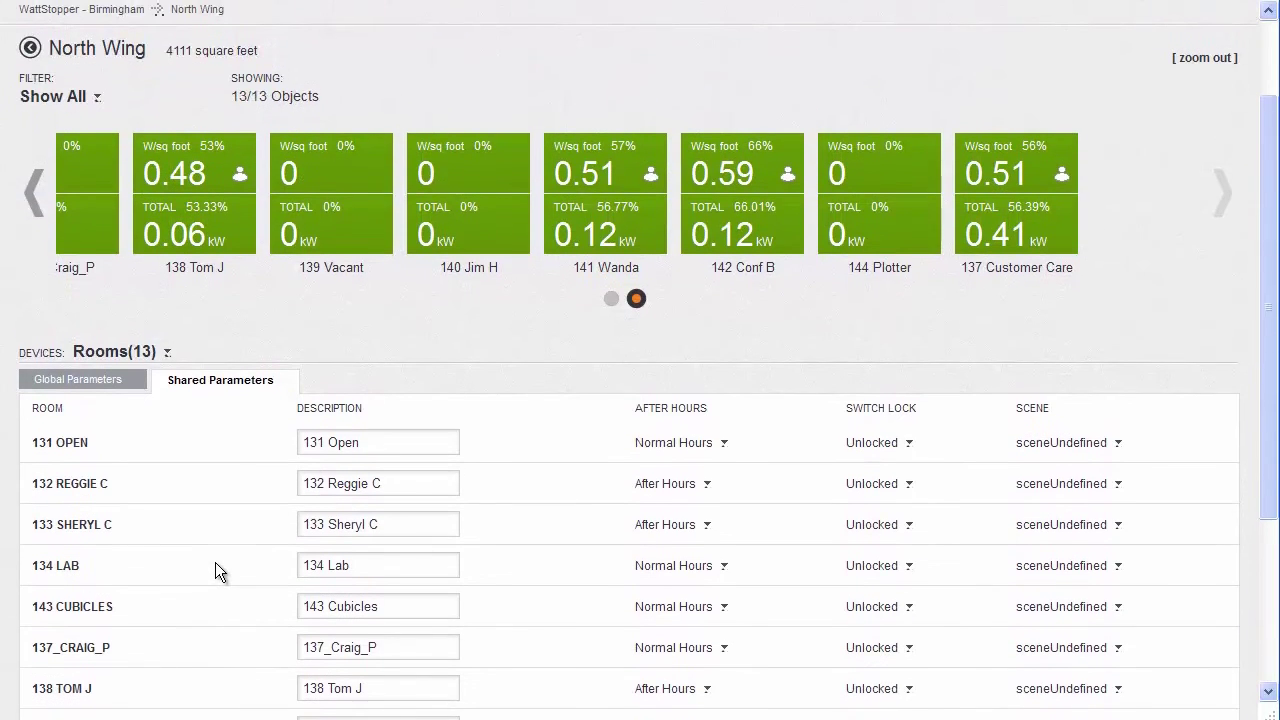
scroll(215, 562, "up", 1)
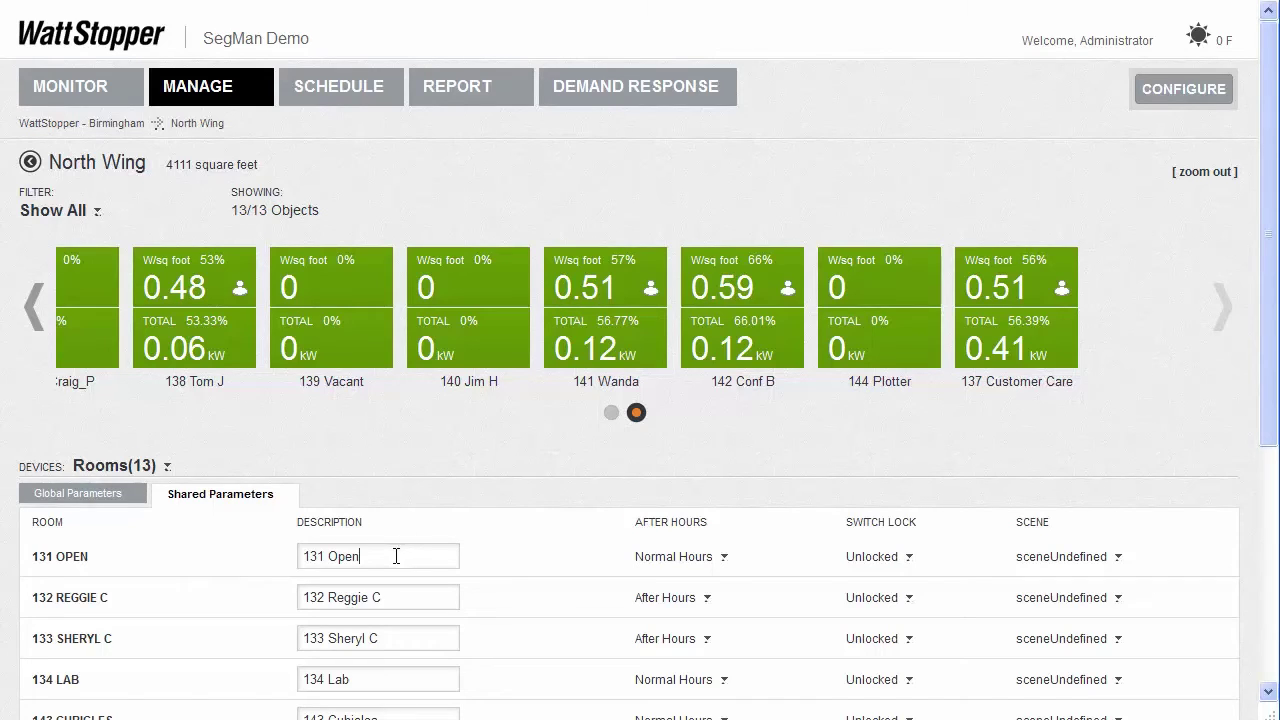
left_click_drag(397, 556, 282, 556)
left_click(353, 461)
Show North Wing's June 15, 2015 schedule and review Normal Weekday and Customer Care details
left_click(336, 98)
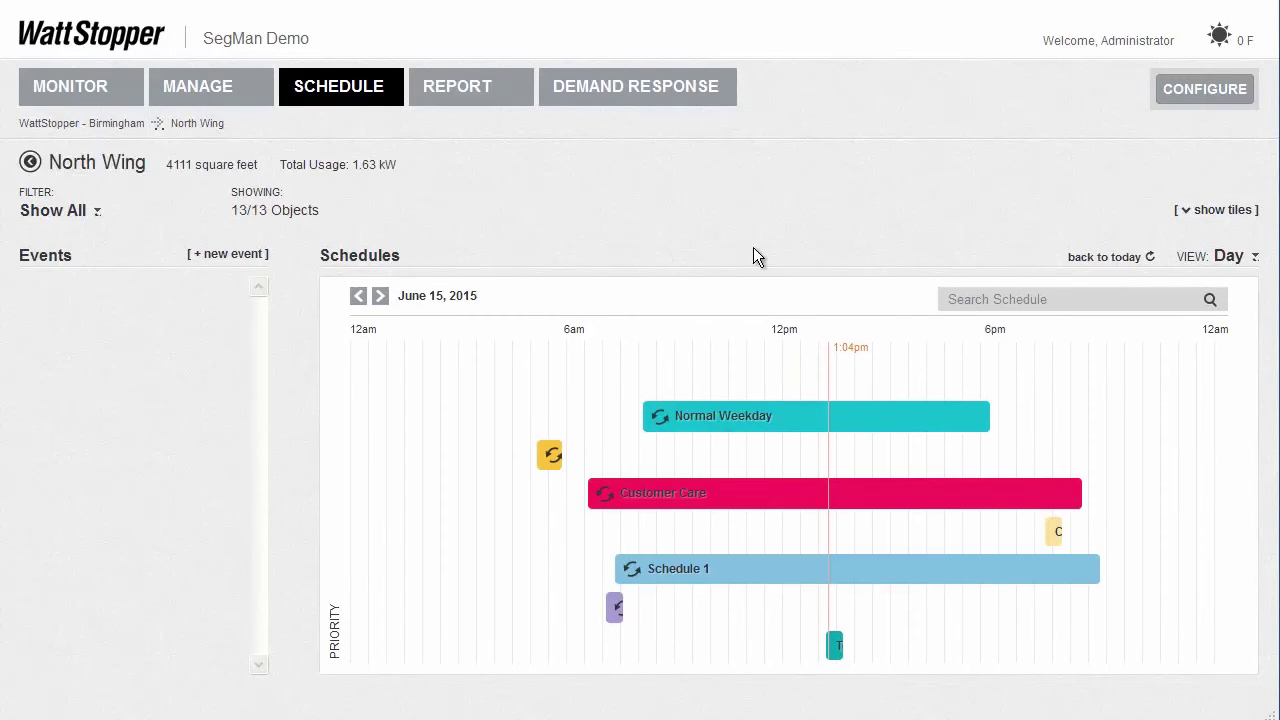
left_click(708, 438)
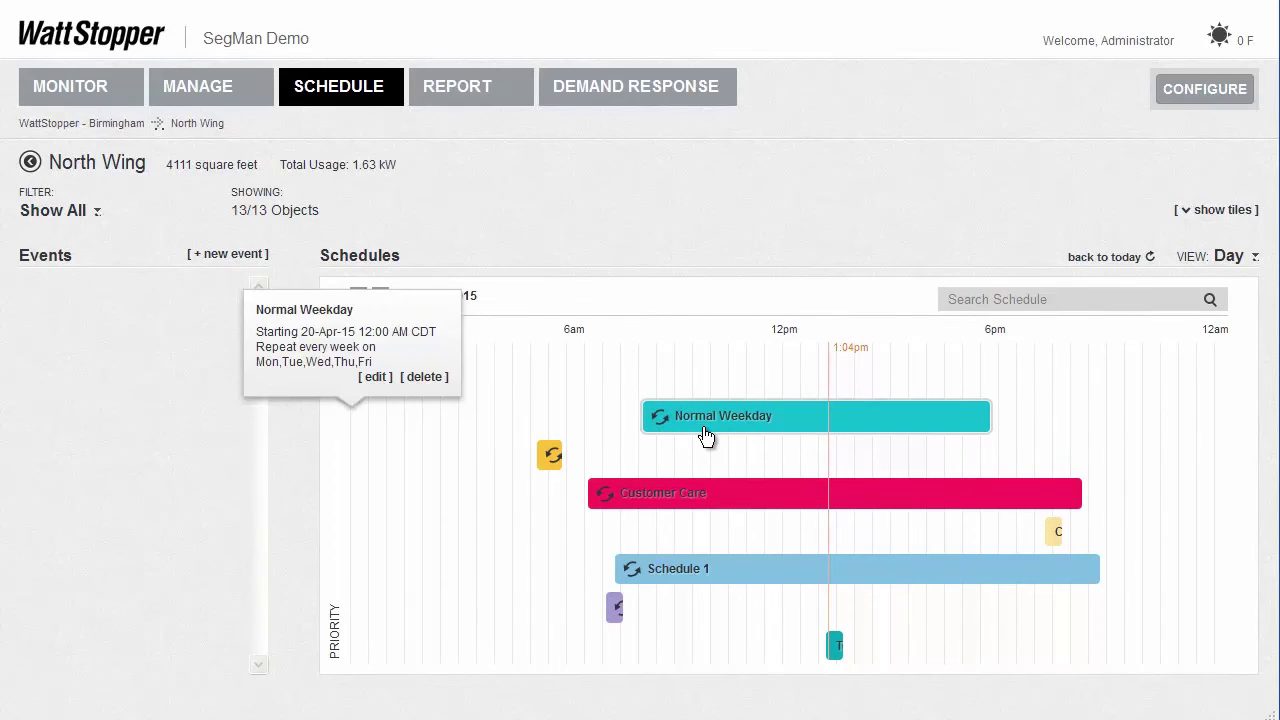
left_click(709, 505)
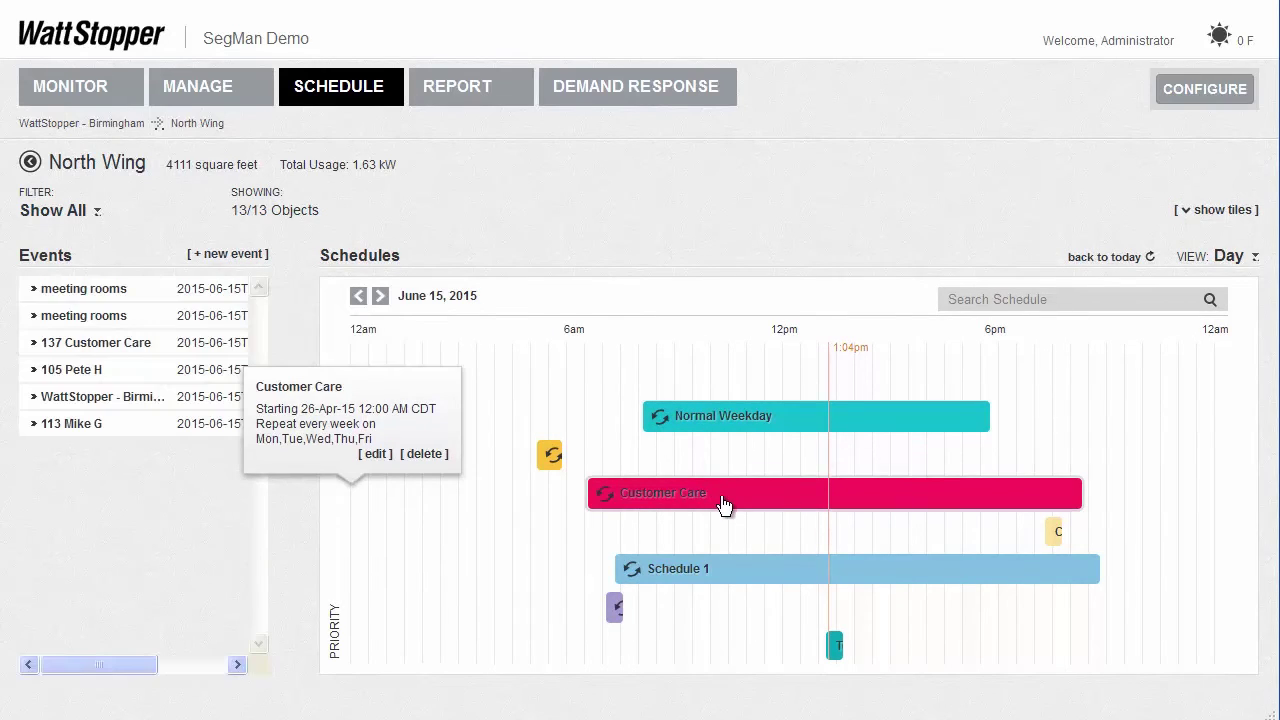
left_click(1104, 415)
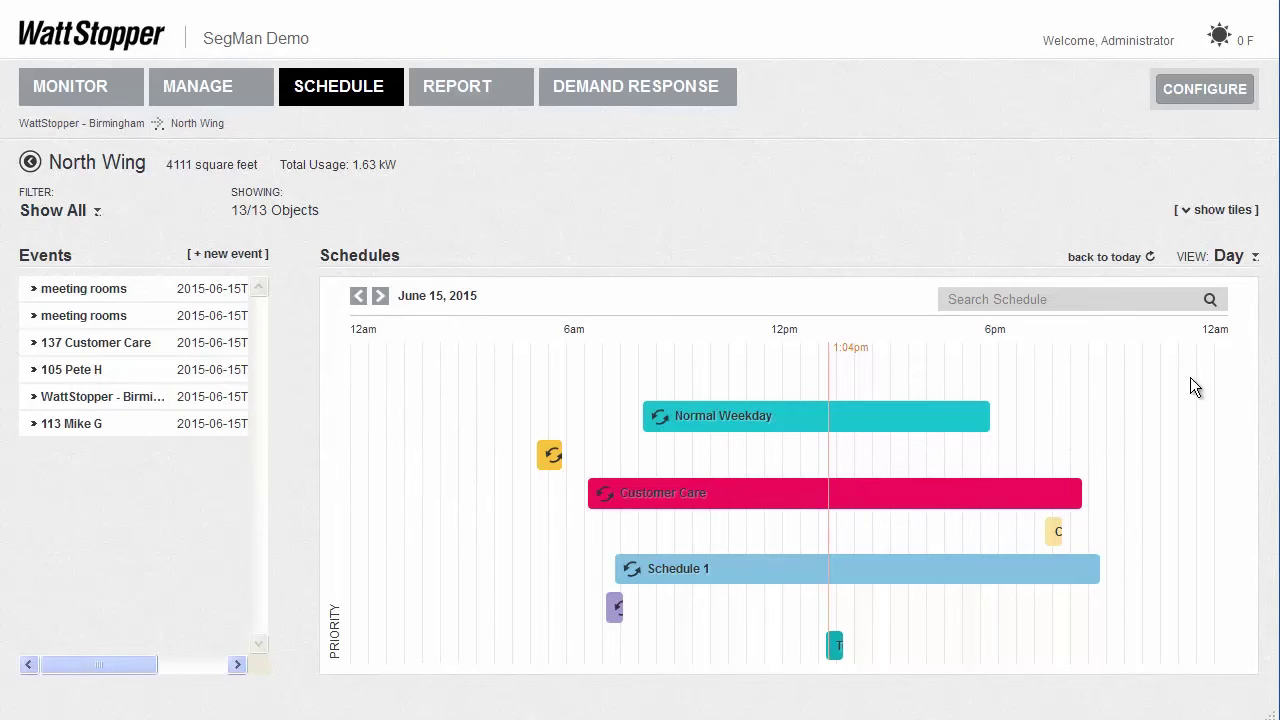
left_click(1254, 259)
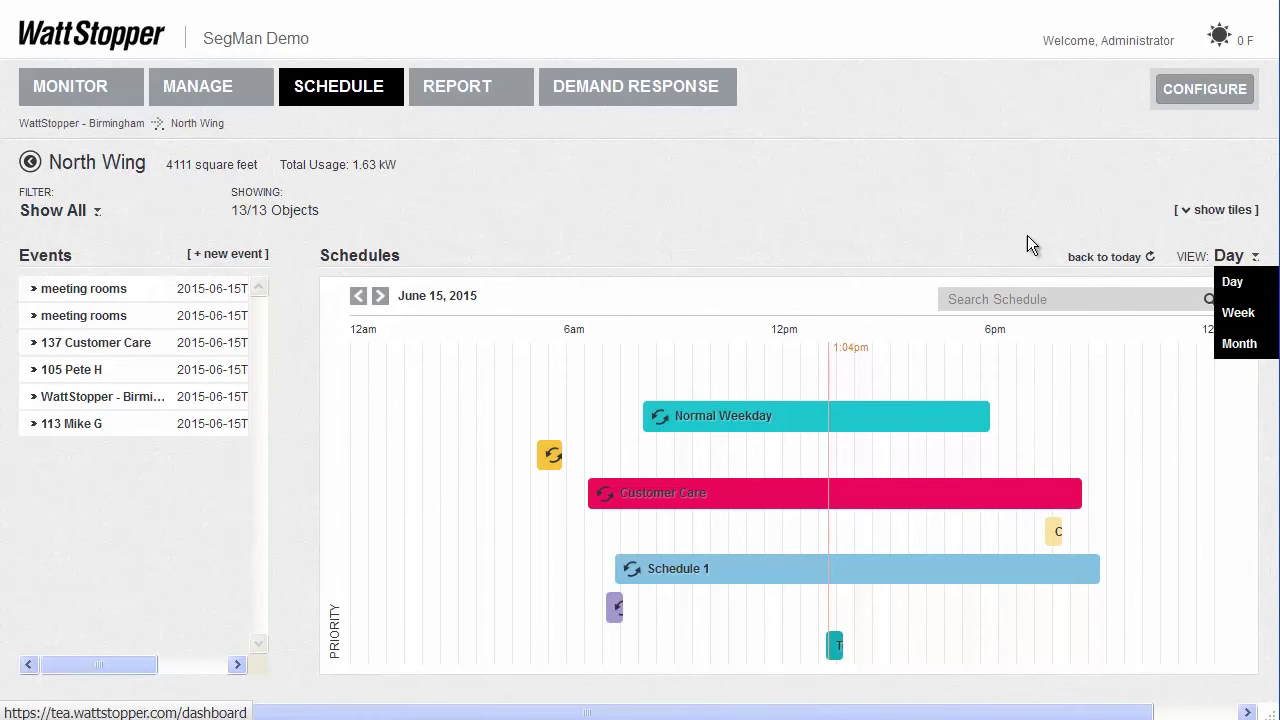
Open the Normal Weekday event and edit its 5:30 PM Switch Lock Off action
double_click(797, 418)
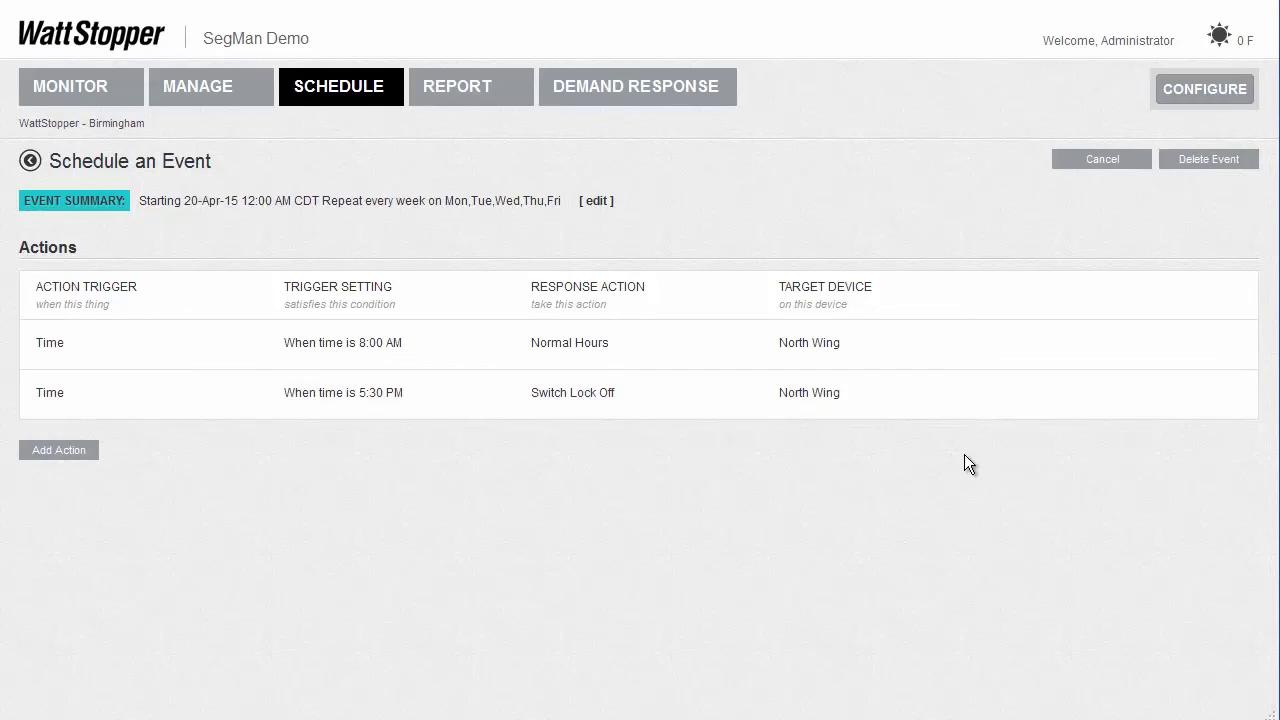
mouse_move(1134, 407)
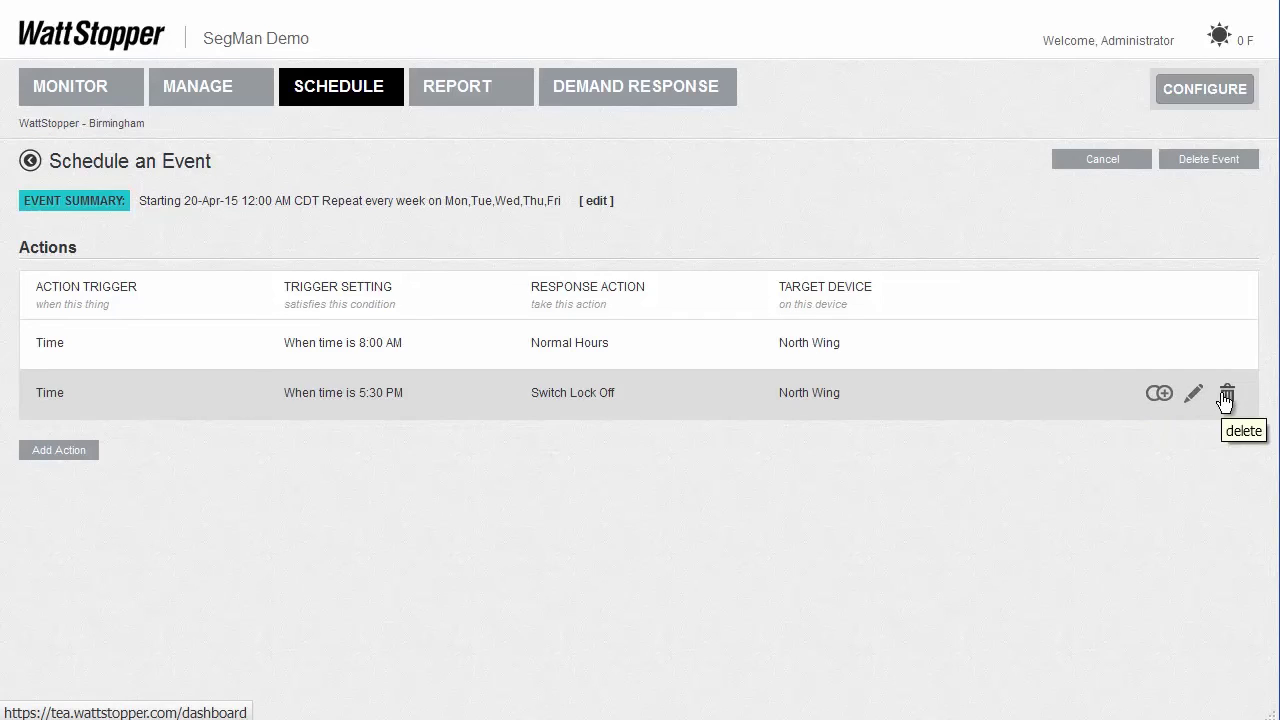
left_click(1193, 396)
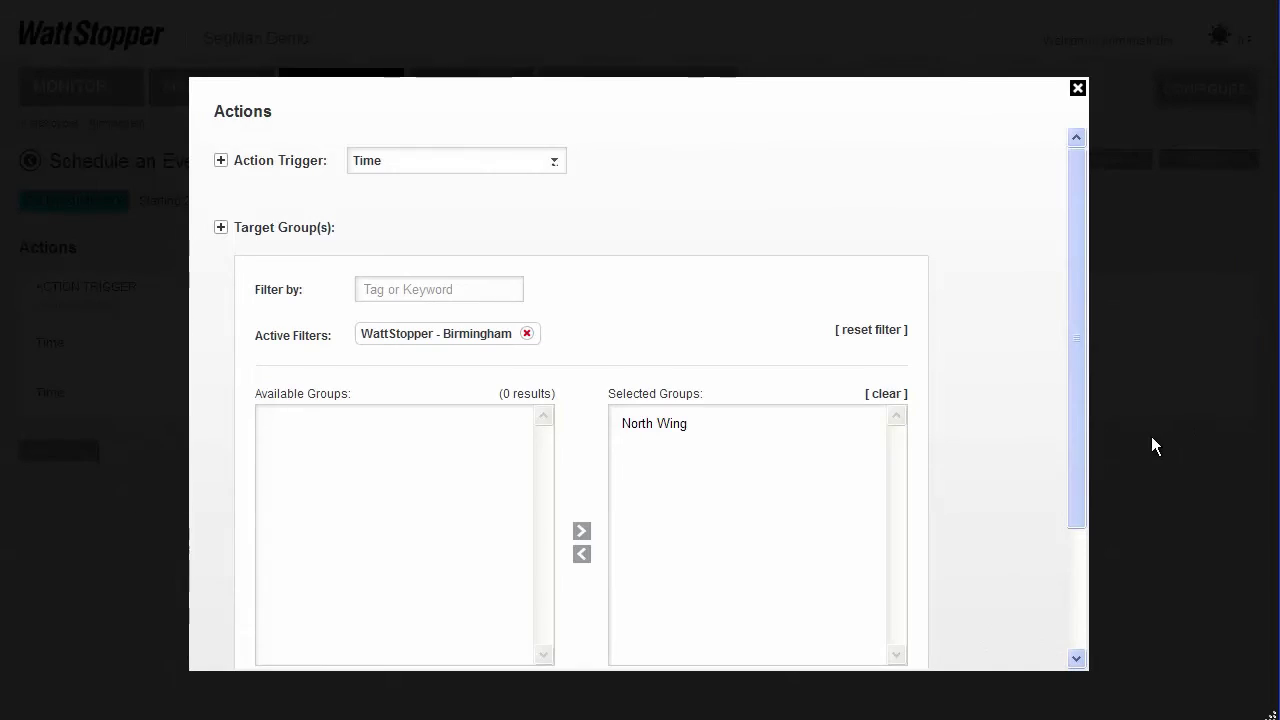
Expand the trigger settings and try Operating Mode as the response action, keeping values unchanged
left_click(221, 161)
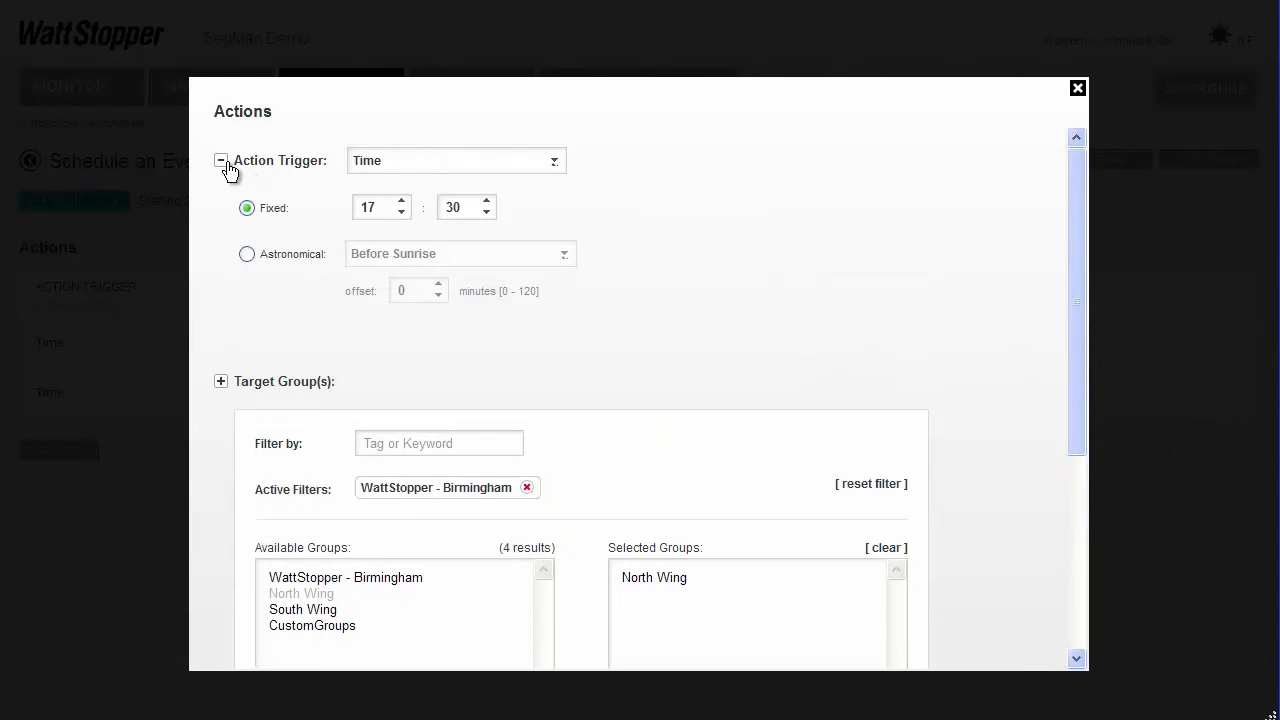
scroll(233, 316, "down", 5)
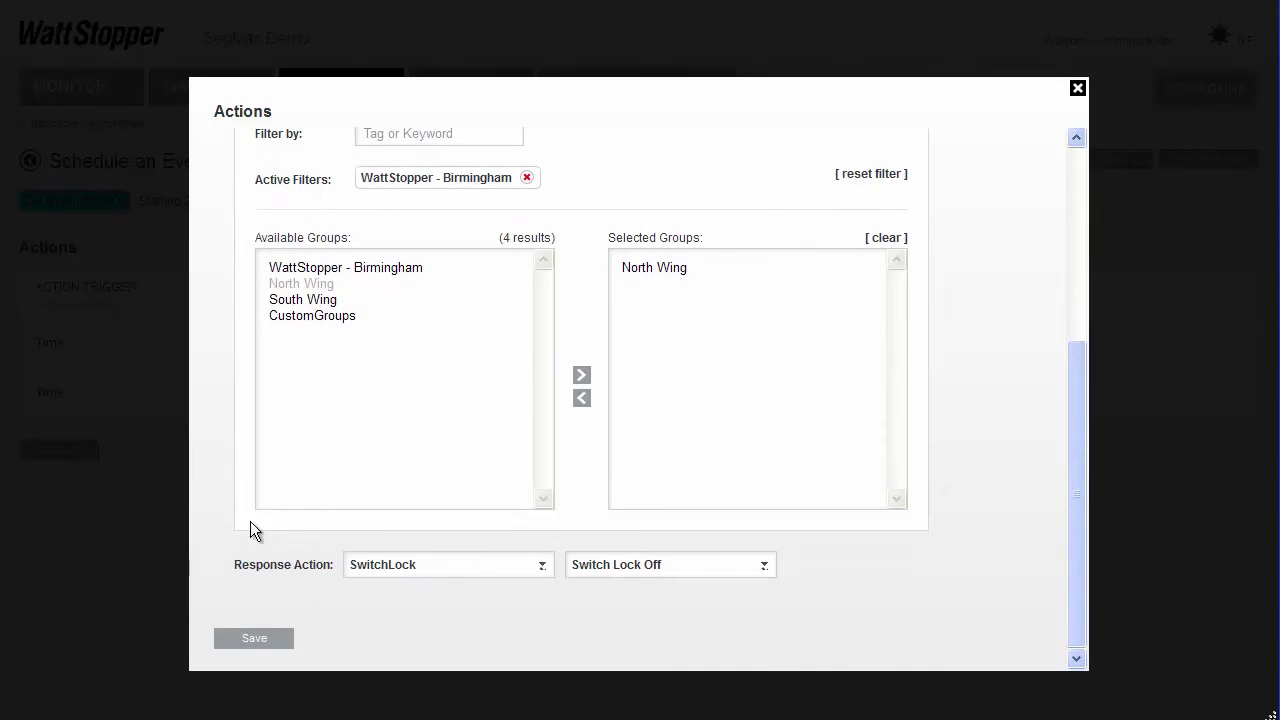
left_click(545, 571)
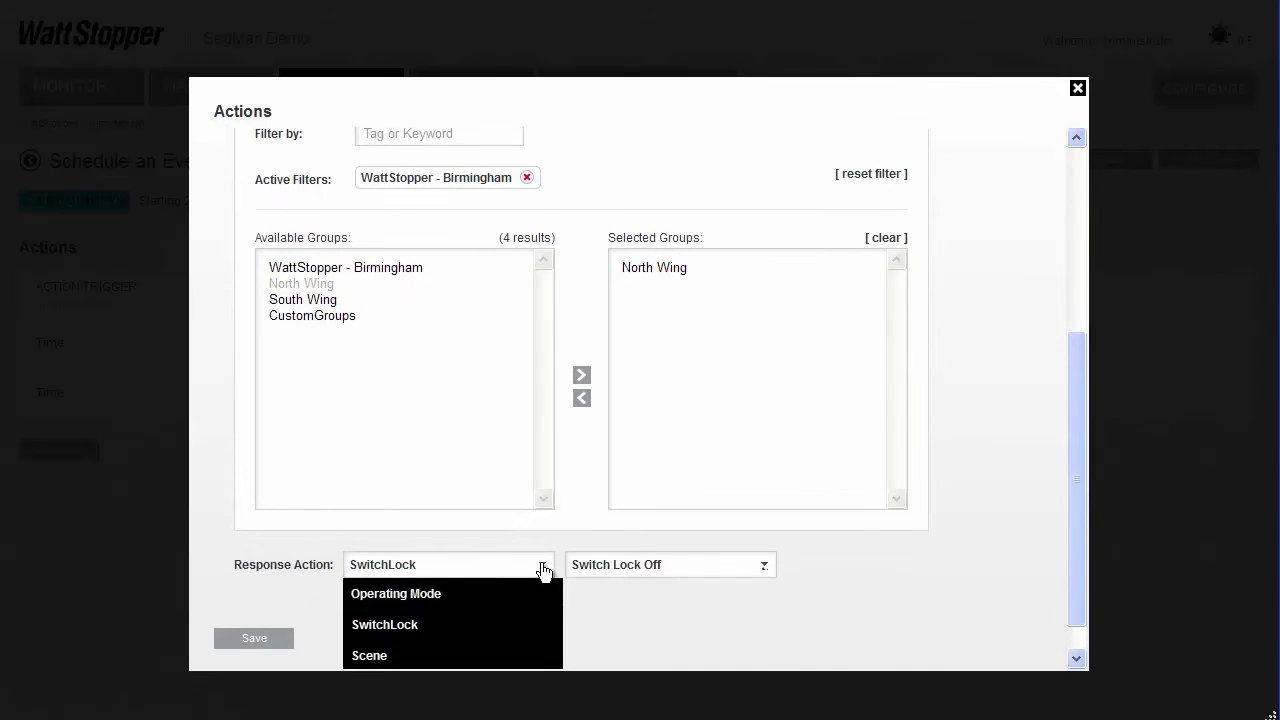
left_click(465, 595)
left_click(625, 570)
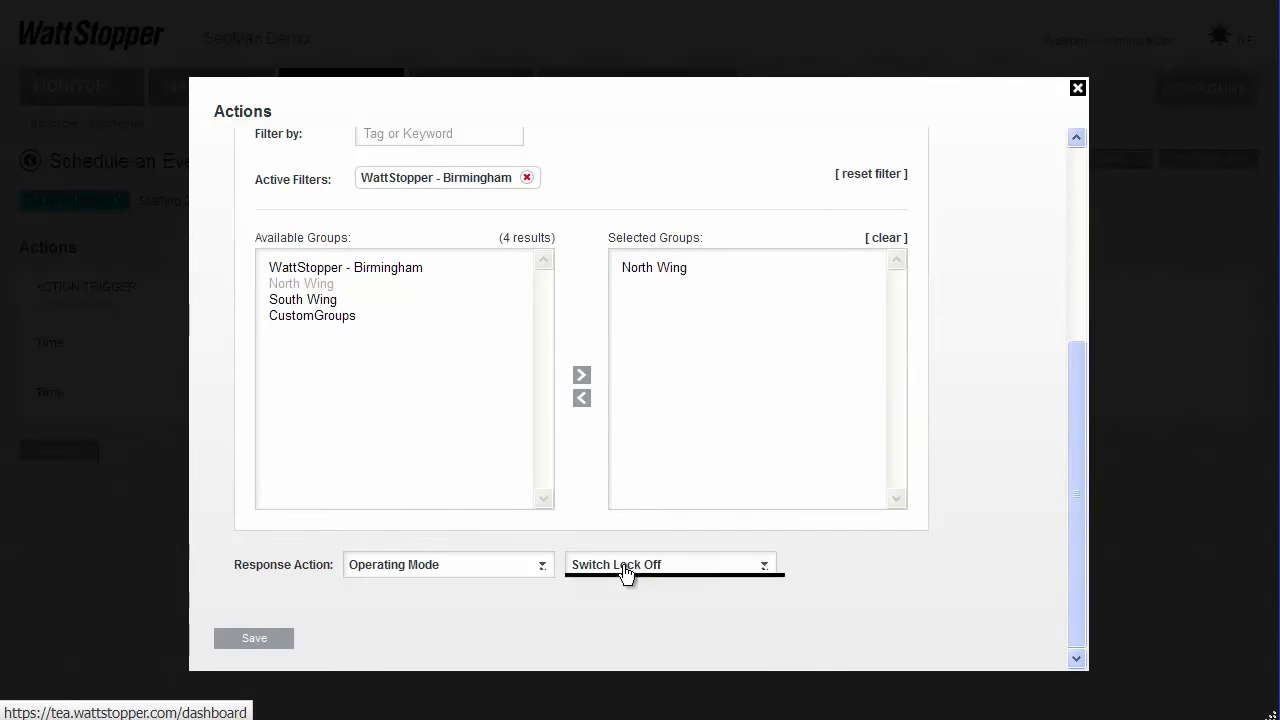
left_click(545, 565)
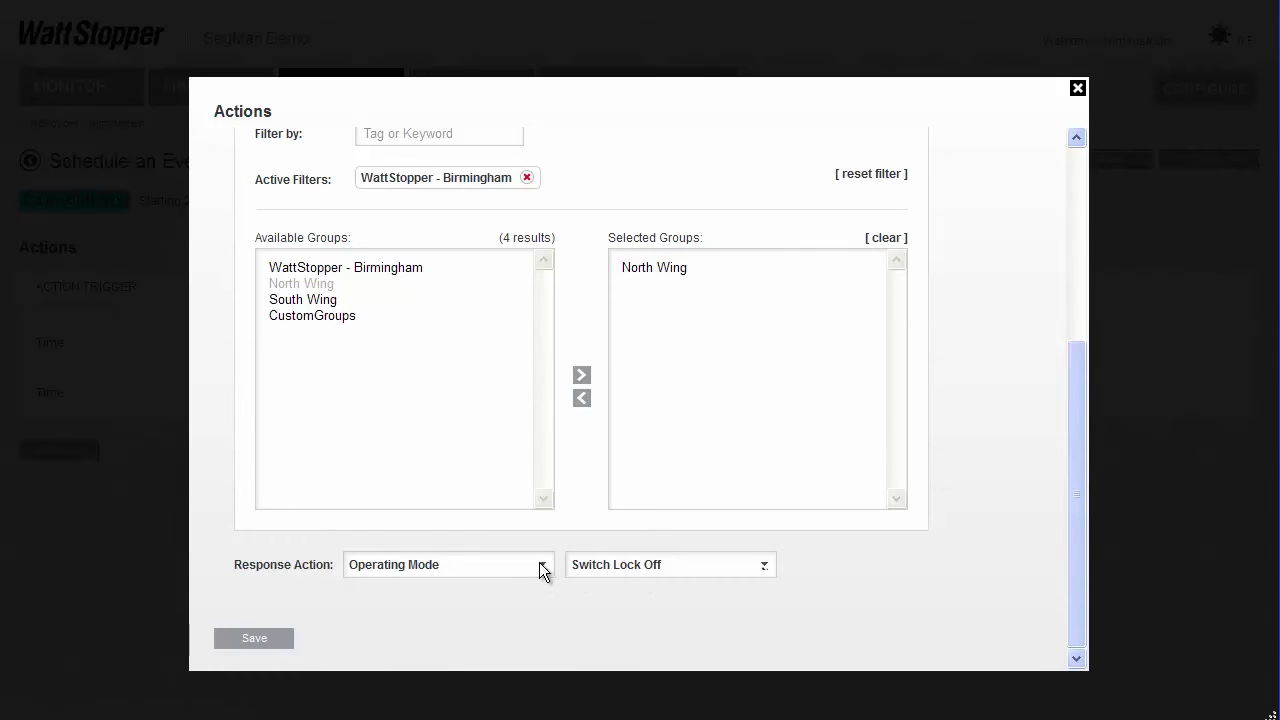
Close the Actions editor without saving and go to the Reports page
left_click(541, 566)
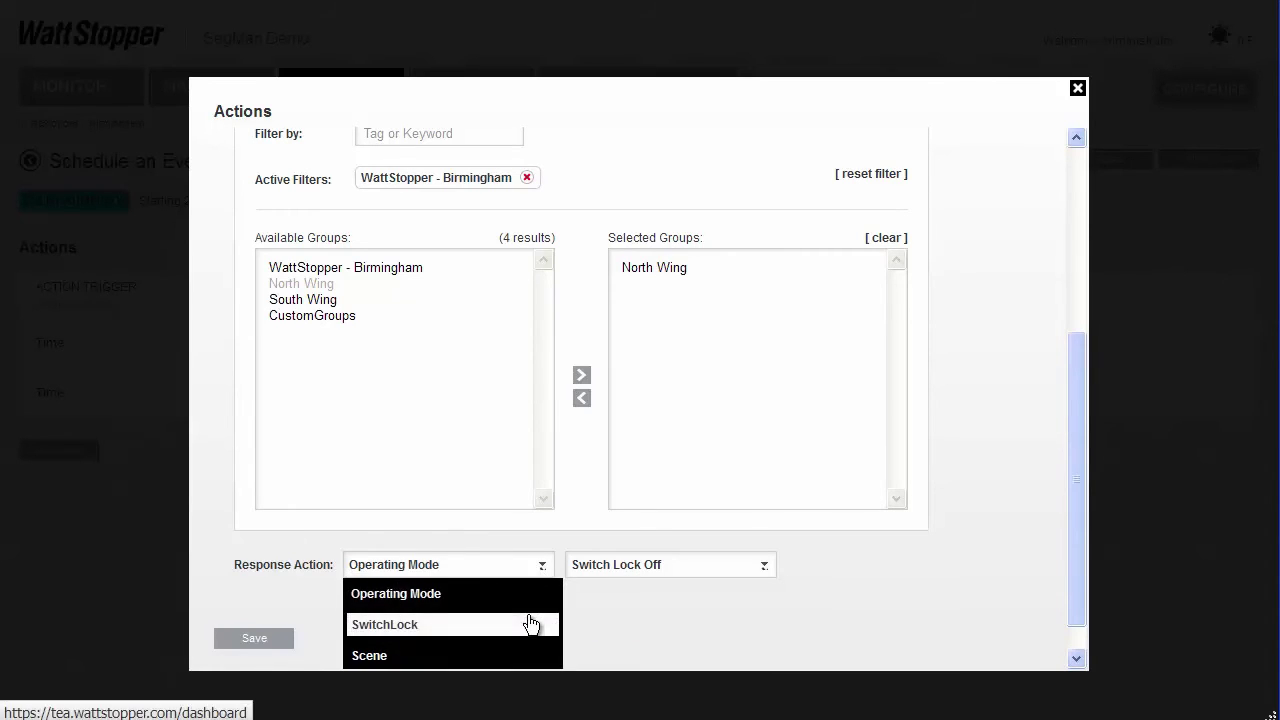
scroll(596, 616, "down", 1)
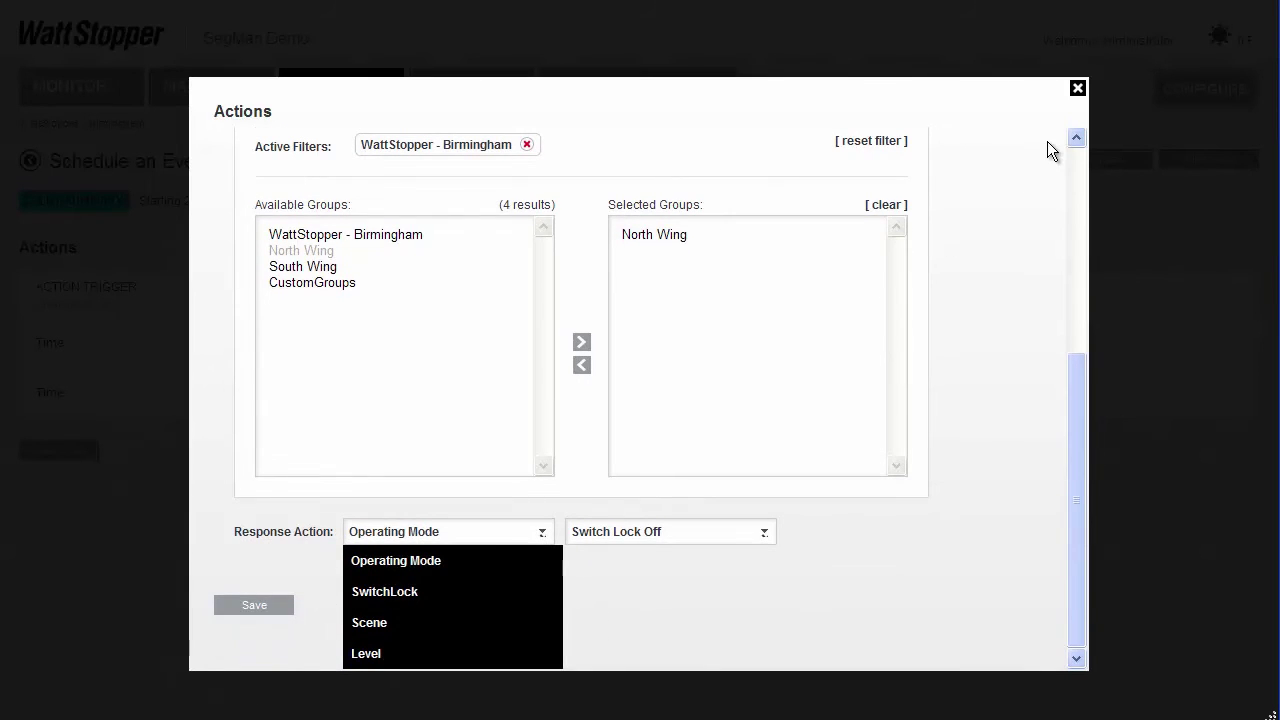
left_click(1077, 88)
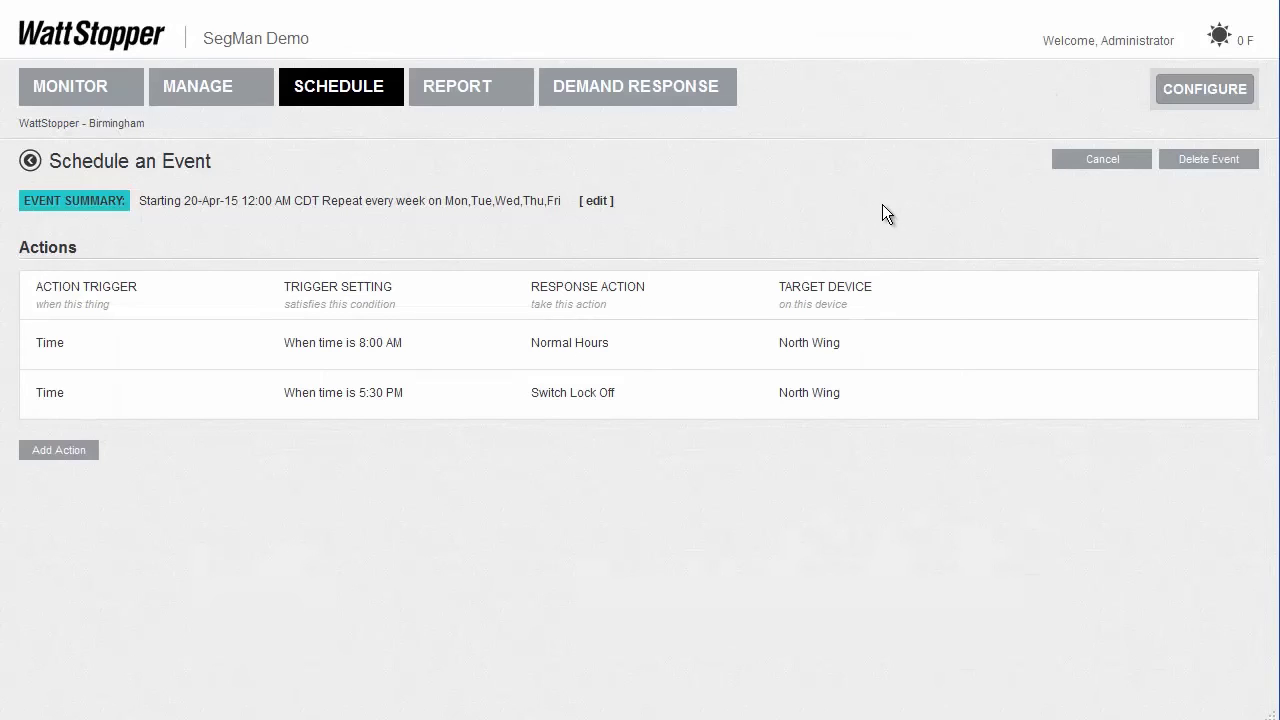
left_click(441, 88)
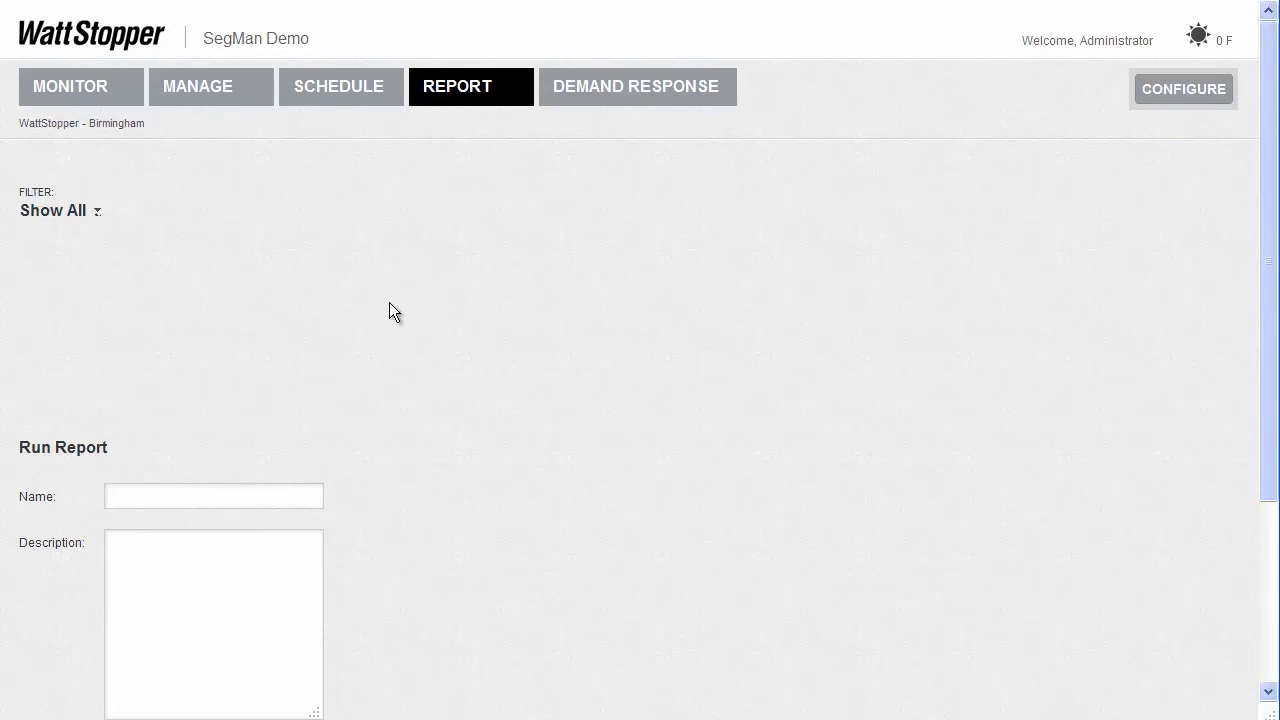
Set the Run Report date range from 06/11/2015 to 06/14/2015
scroll(380, 340, "down", 3)
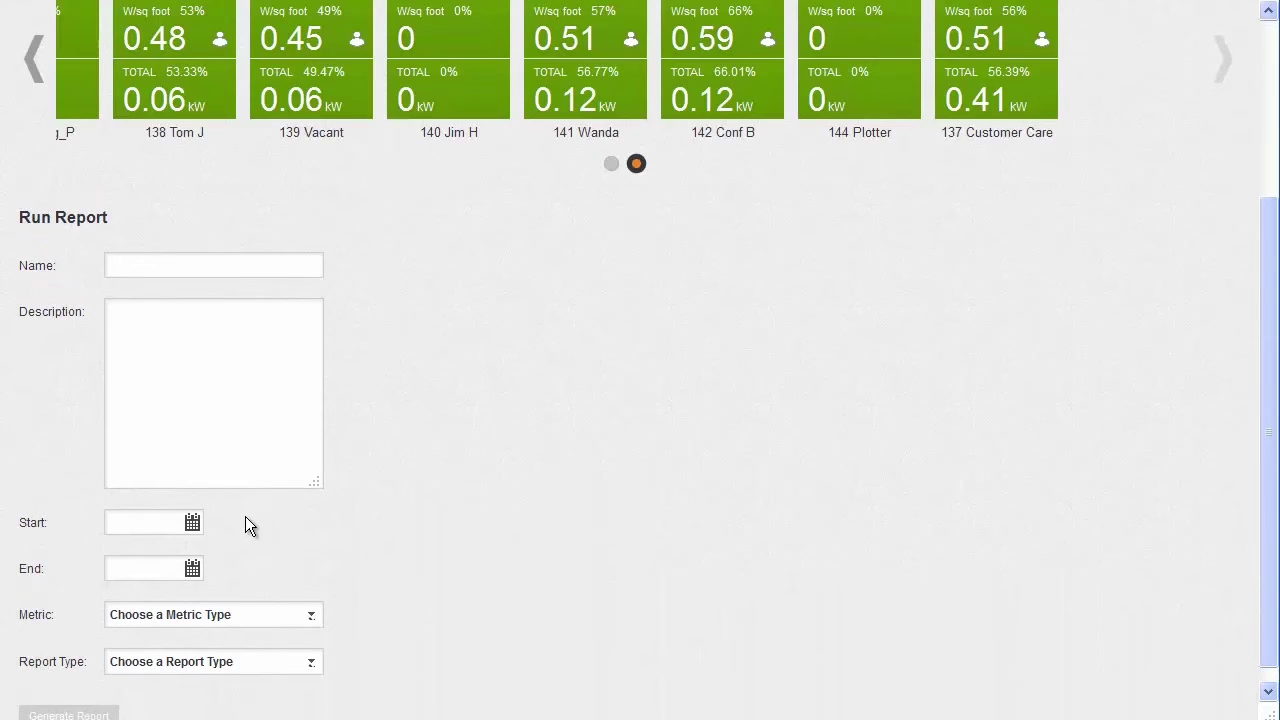
left_click(192, 522)
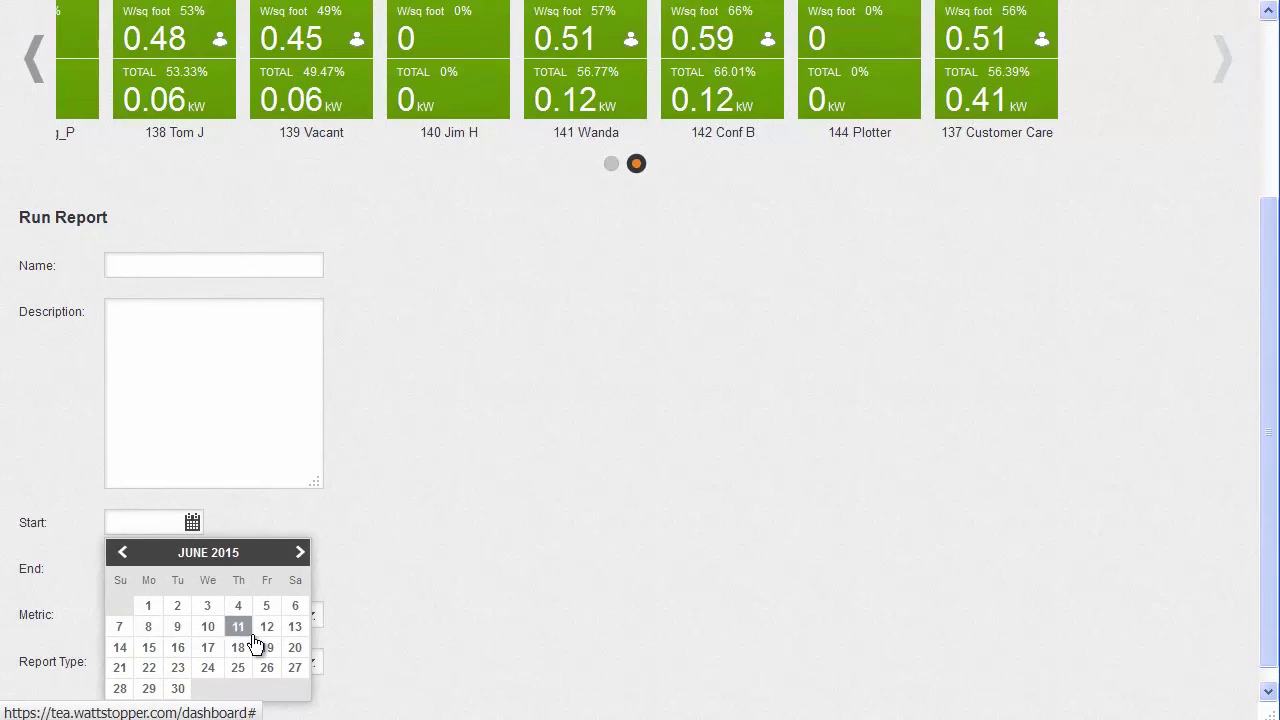
left_click(240, 628)
left_click(192, 568)
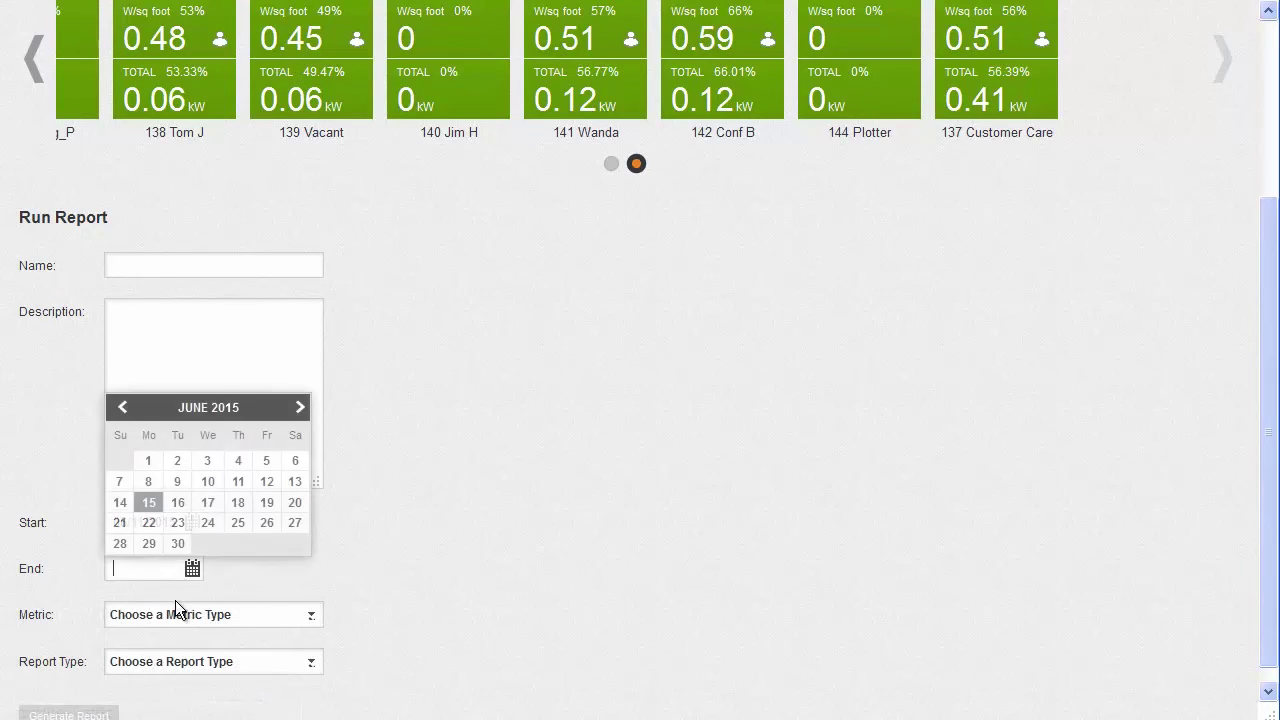
left_click(121, 508)
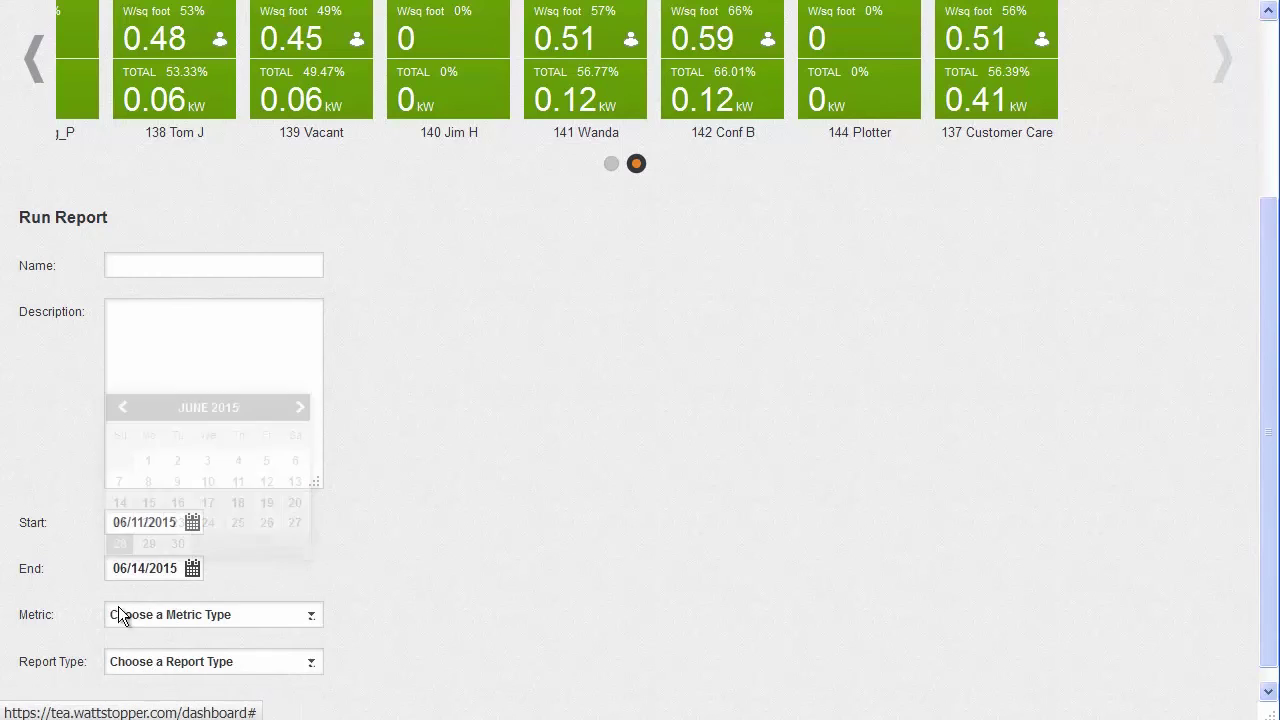
Choose Power Consumption as the metric and HTML as the report type, then generate the report
left_click(304, 618)
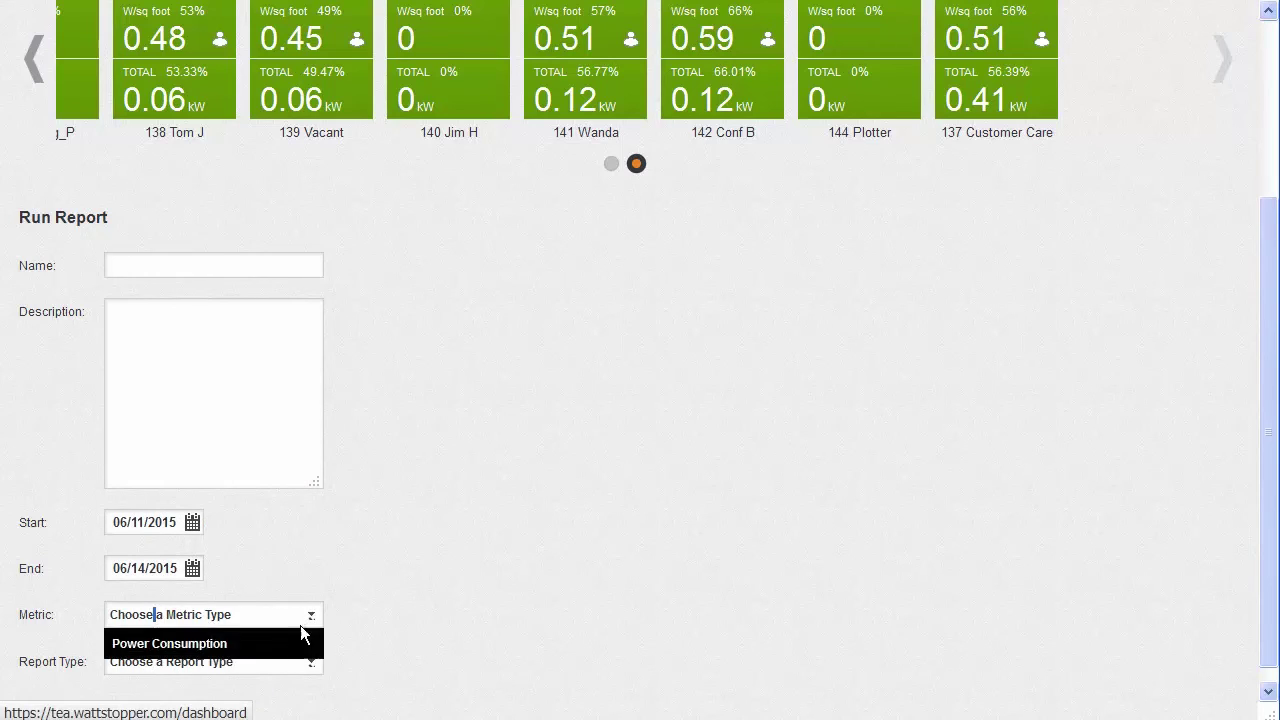
left_click(240, 651)
left_click(310, 665)
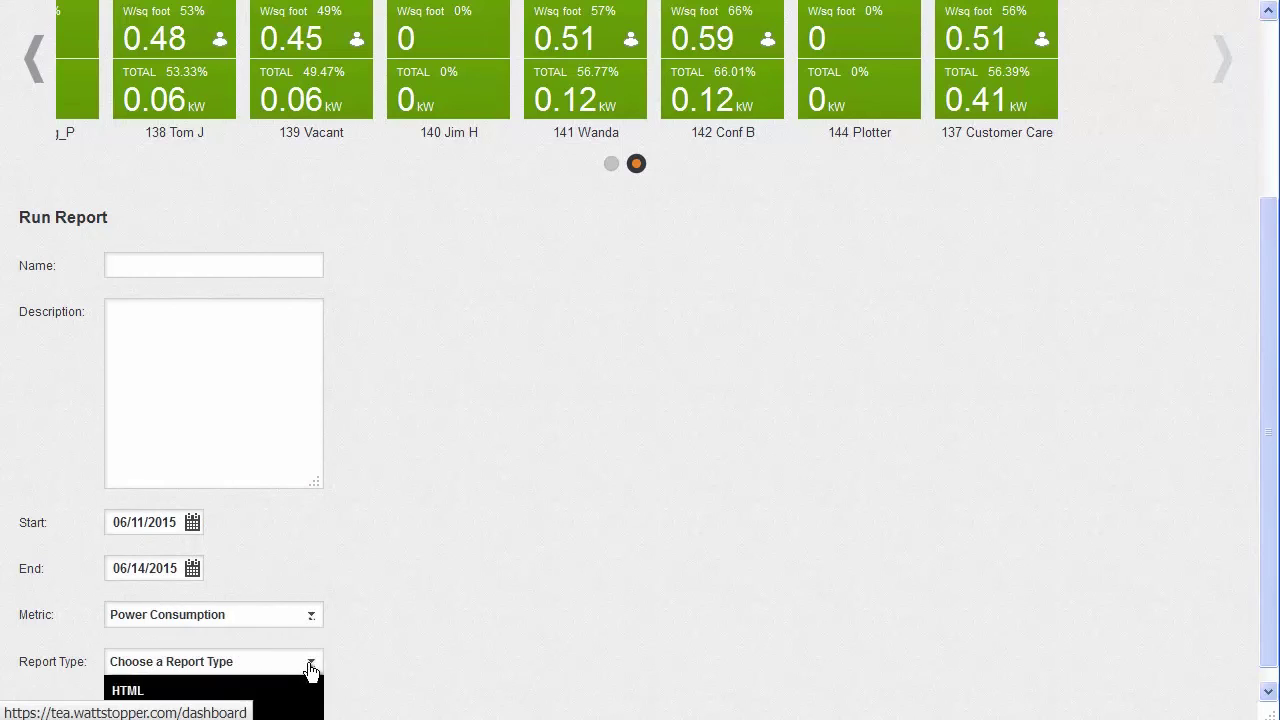
left_click(206, 692)
scroll(95, 688, "down", 1)
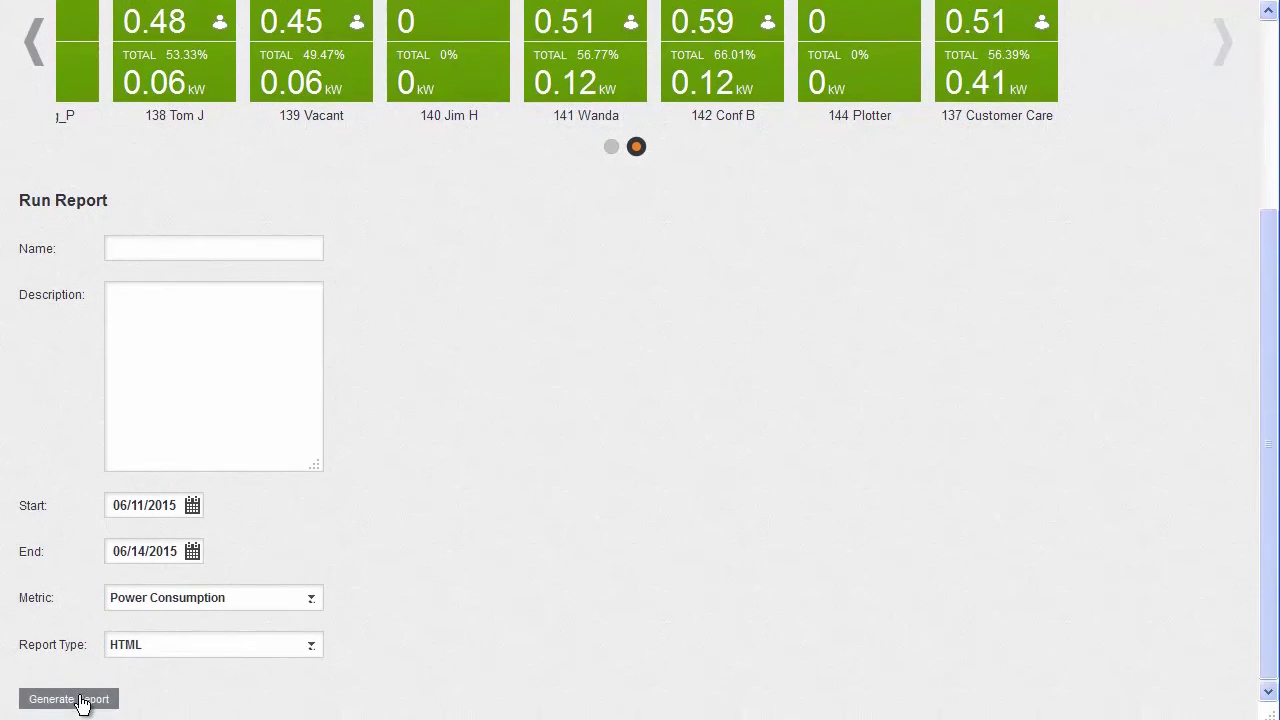
left_click(91, 705)
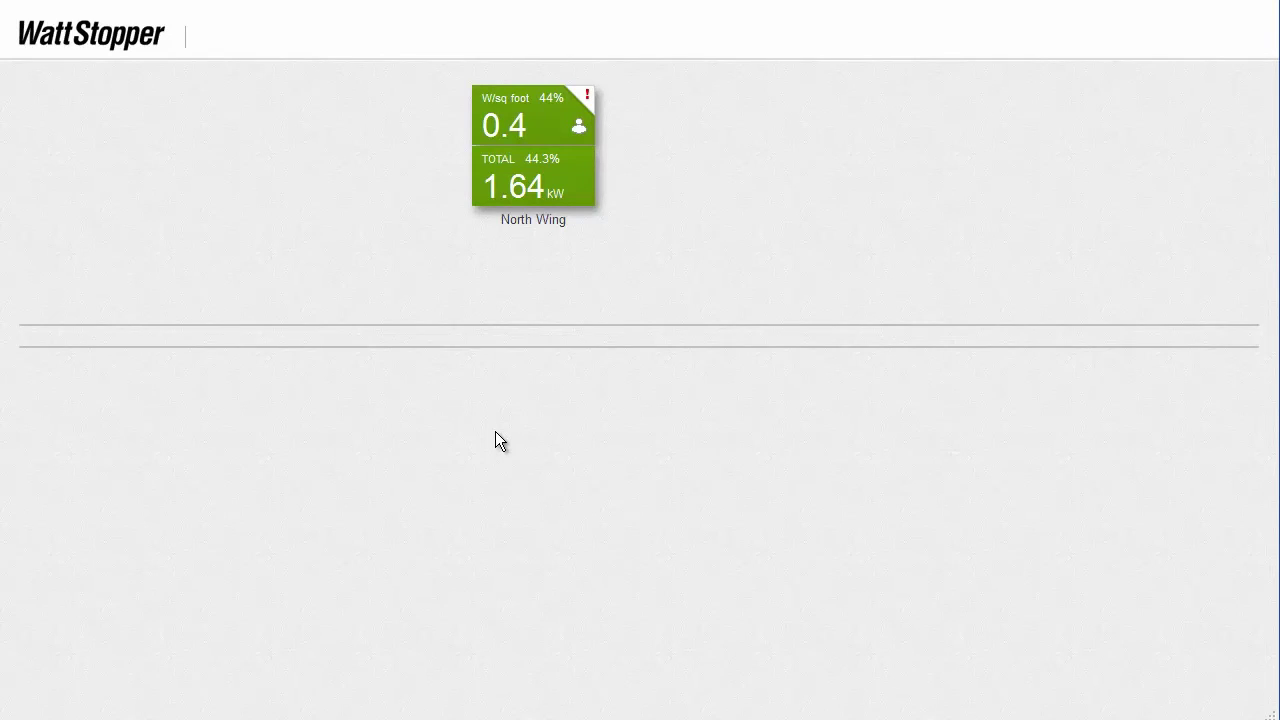
Scroll through North Wing's hourly power chart and Min/Max/Avg/Sum table, then return to the top
scroll(495, 431, "down", 5)
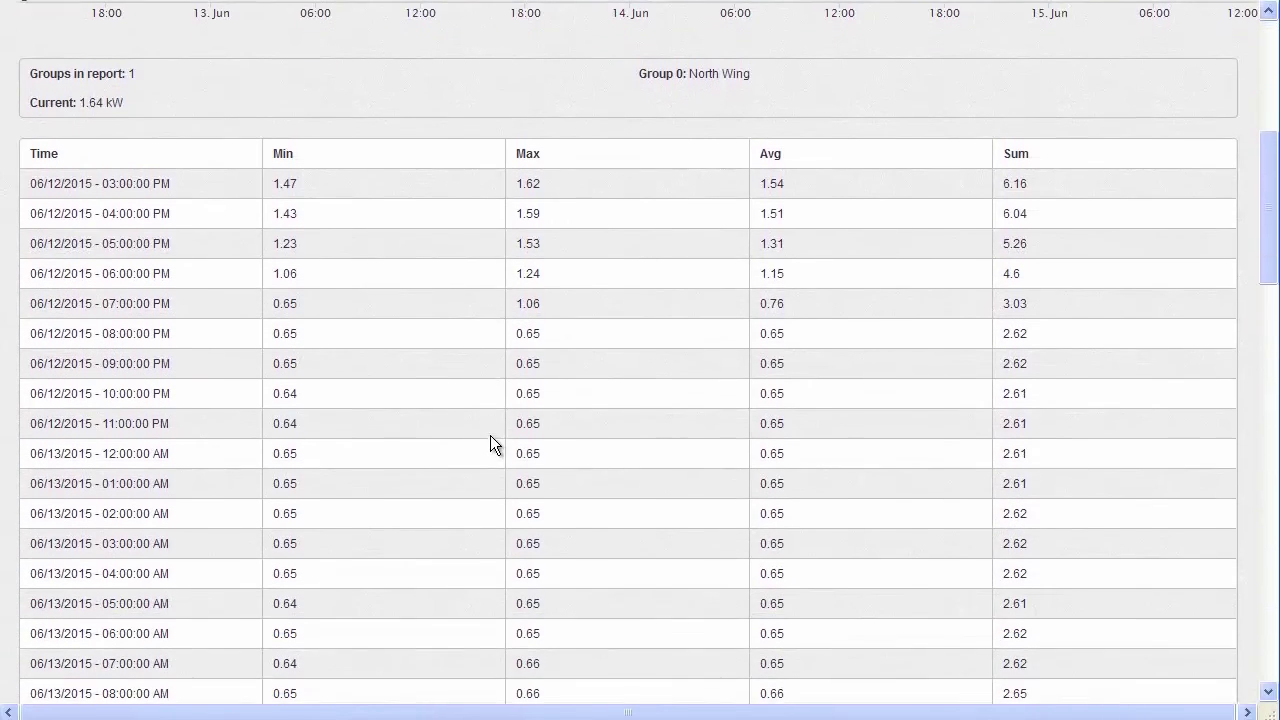
scroll(490, 440, "down", 3)
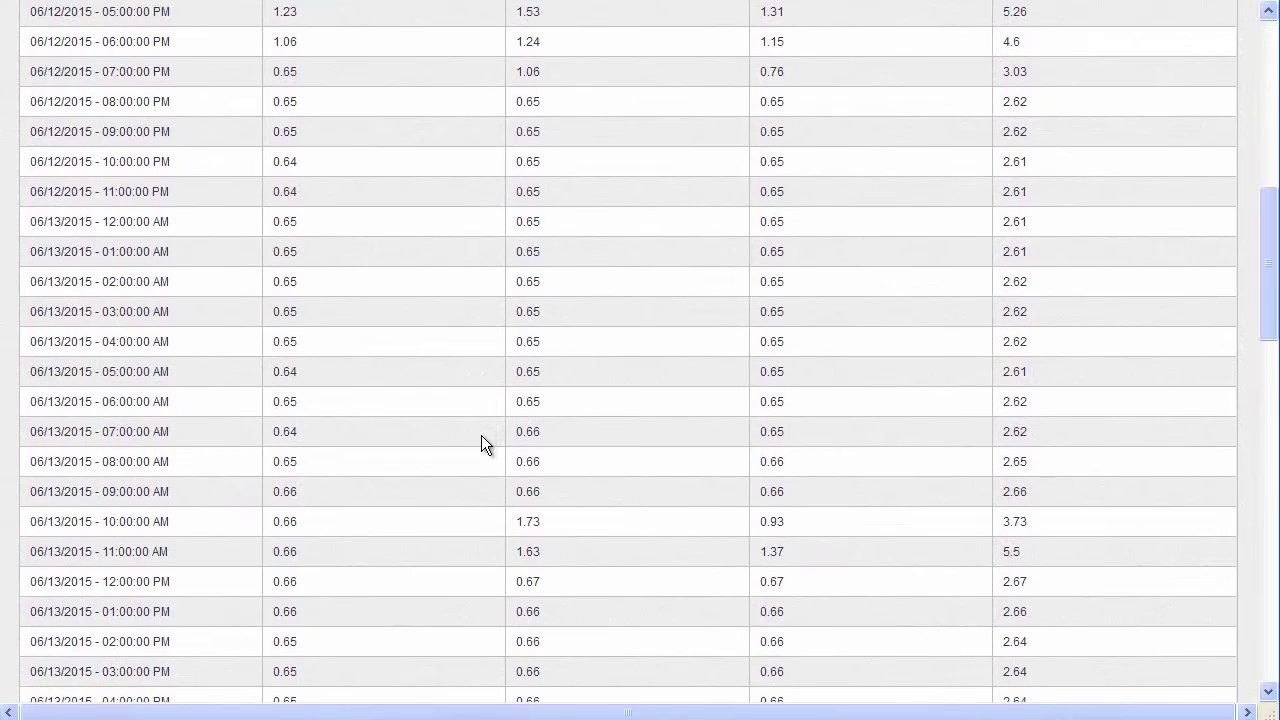
scroll(495, 400, "up", 9)
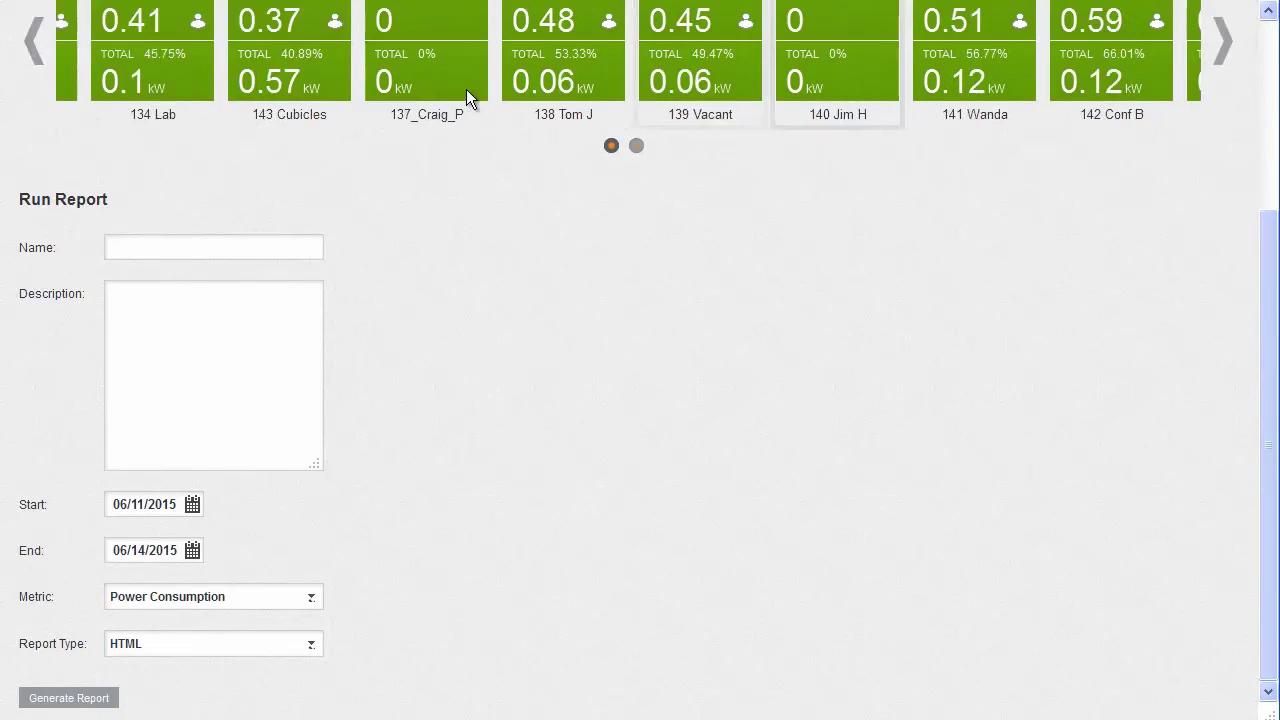
scroll(514, 204, "up", 3)
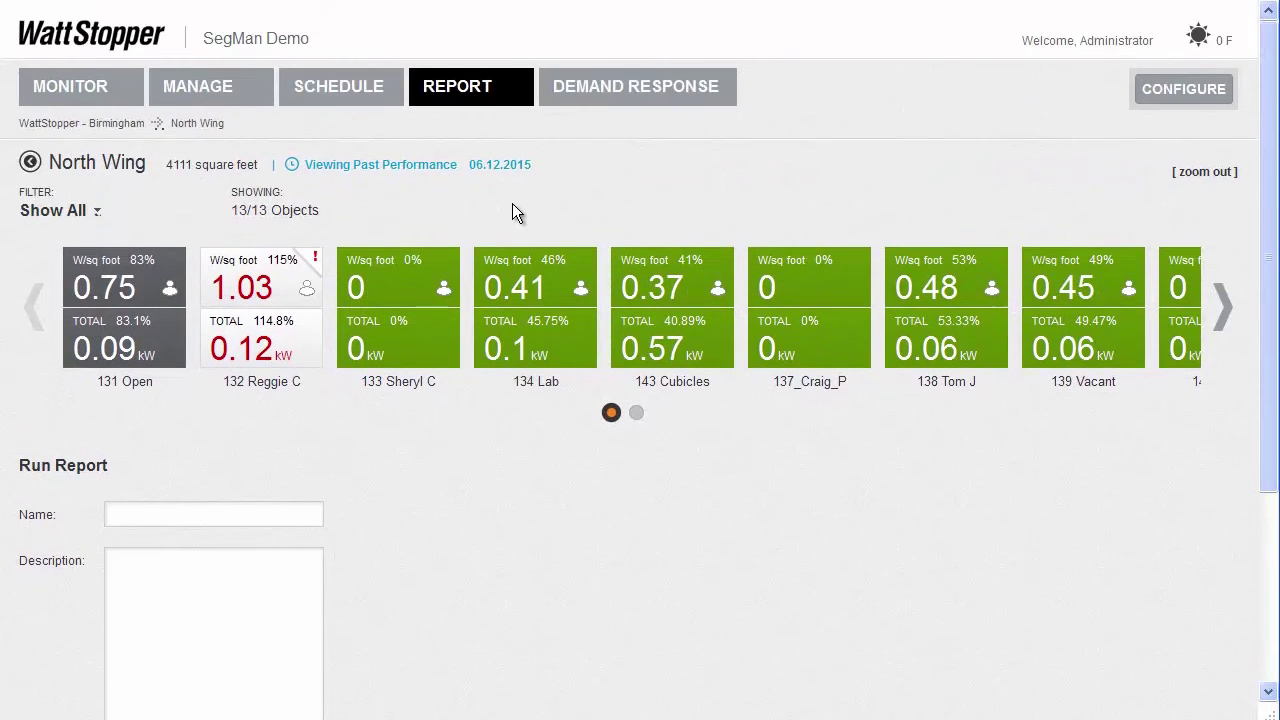
Force demand response on in the Demand Response dialog, then close it
left_click(603, 100)
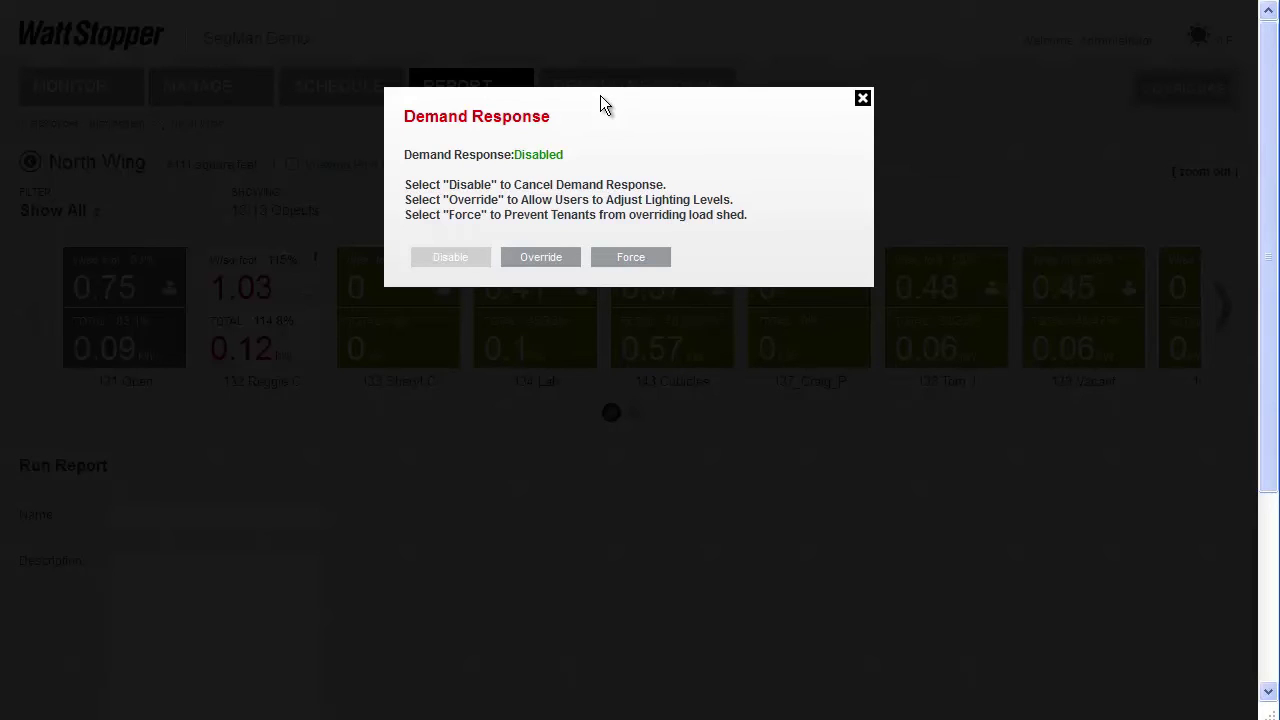
left_click(862, 99)
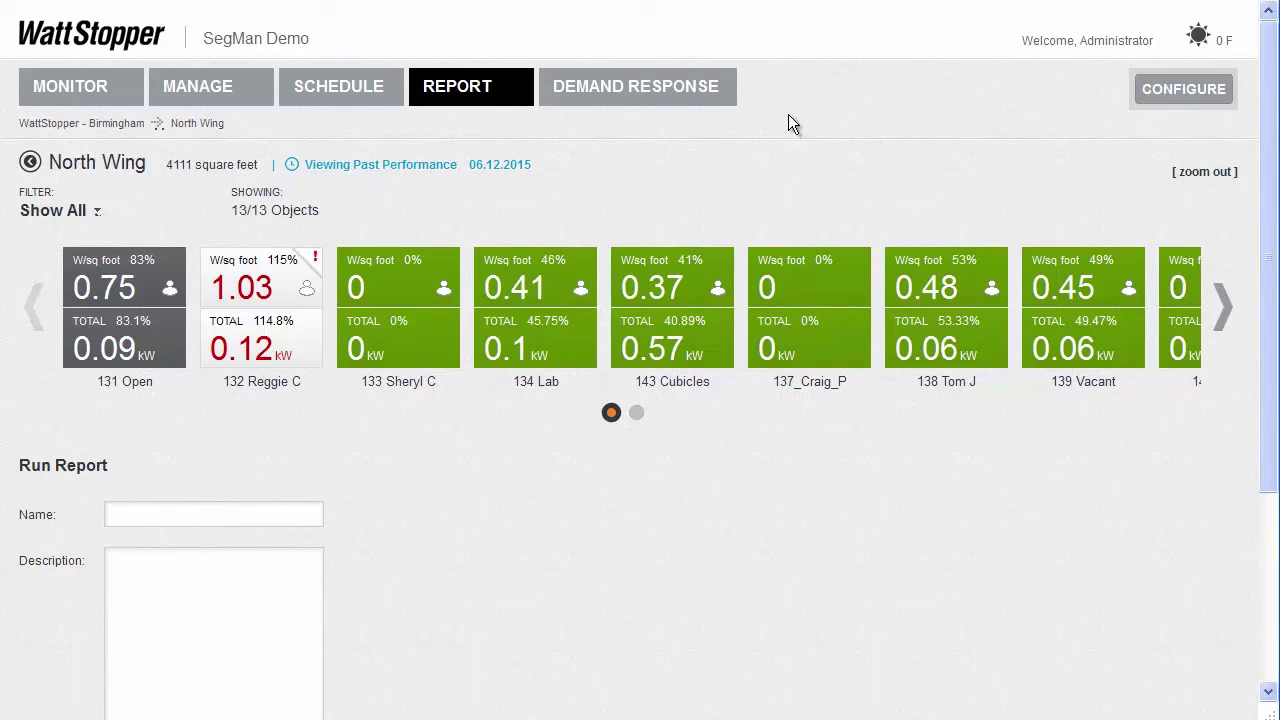
left_click(678, 106)
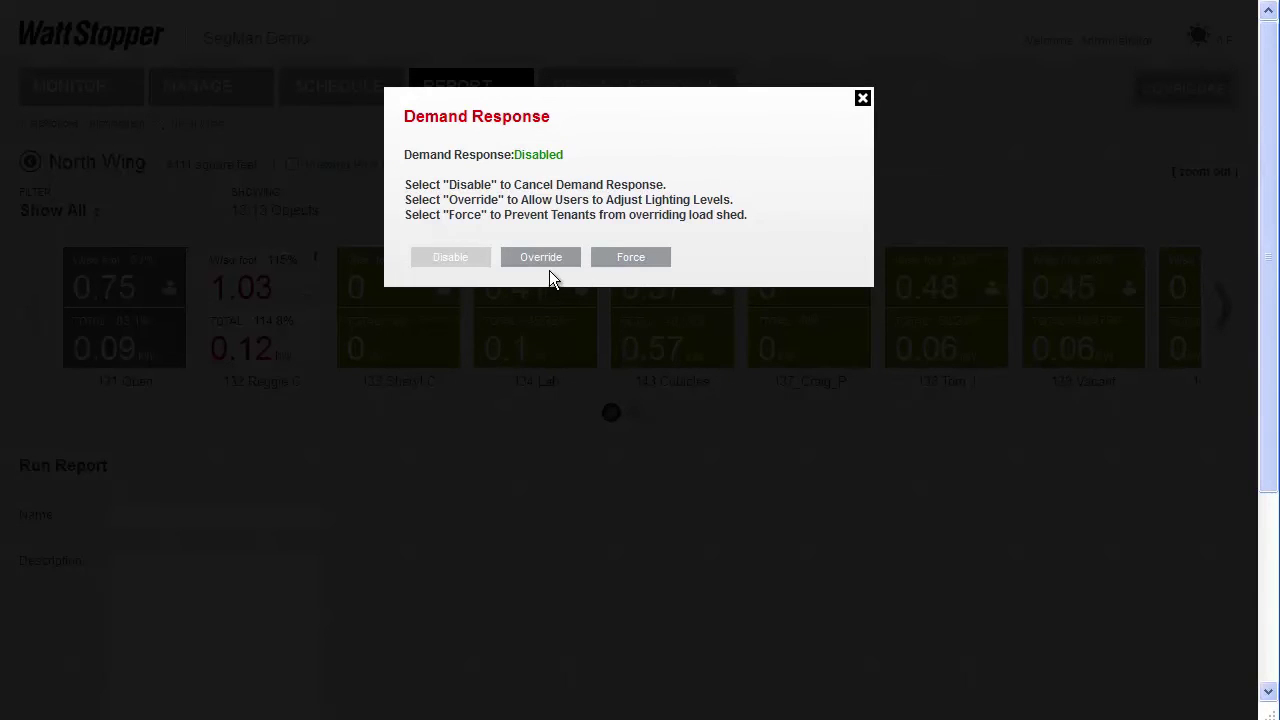
left_click(627, 269)
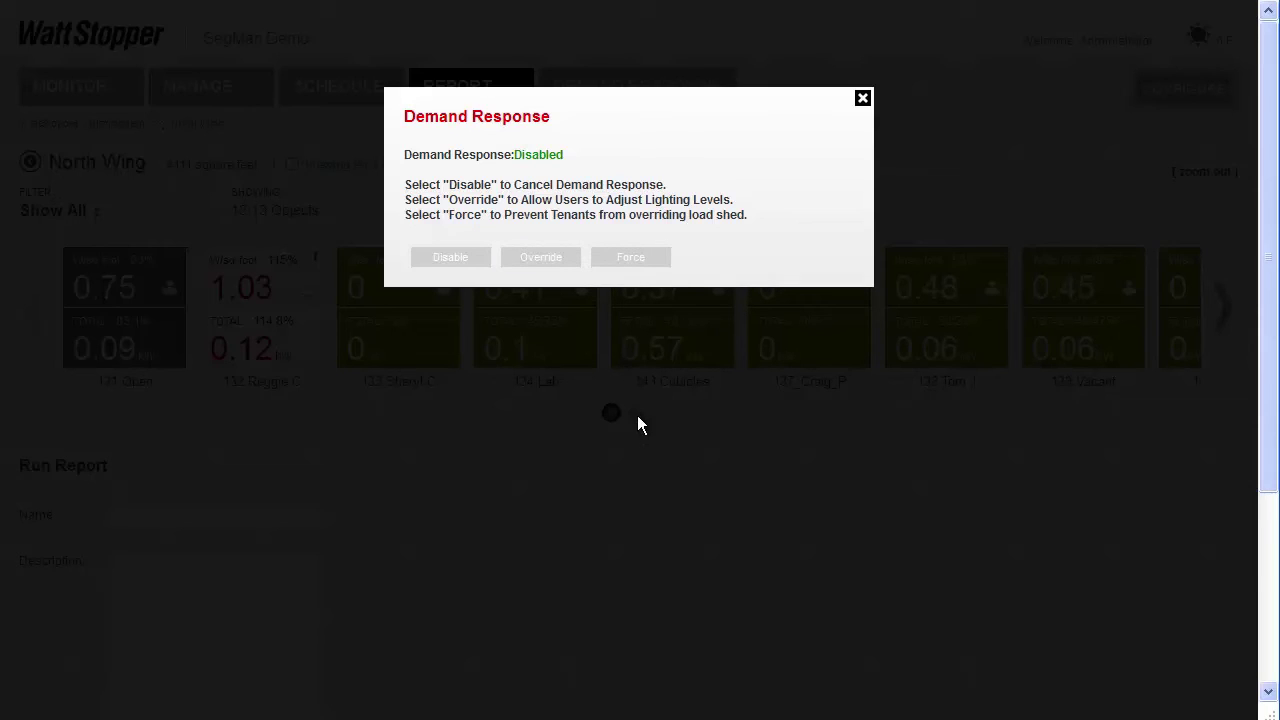
left_click(660, 467)
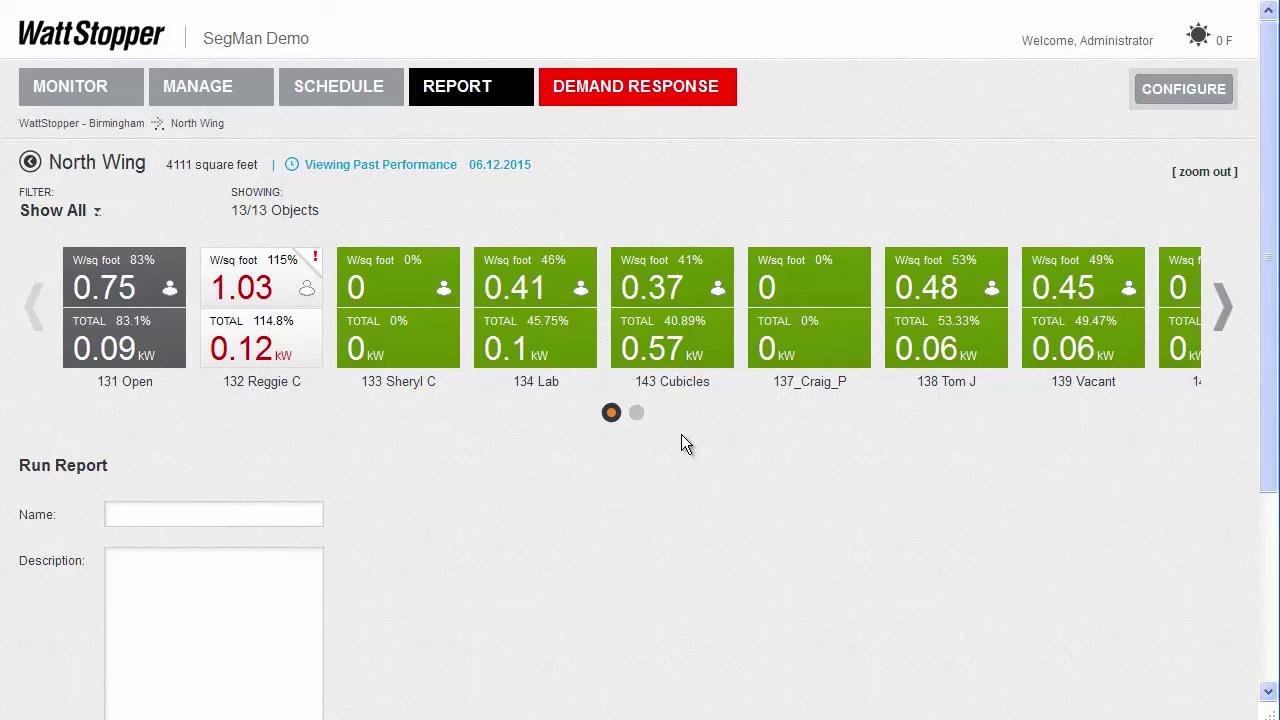
Disable demand response and go back to the WattStopper - Birmingham site level
left_click(639, 91)
left_click(470, 272)
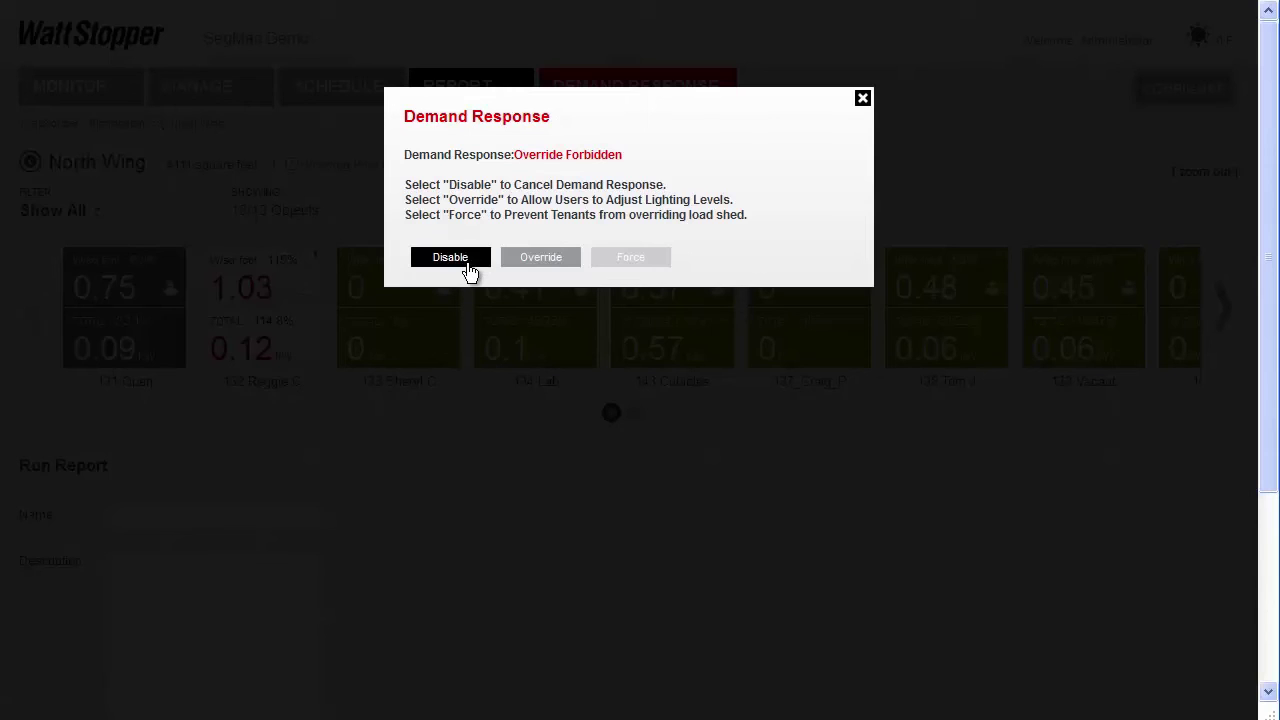
left_click(861, 98)
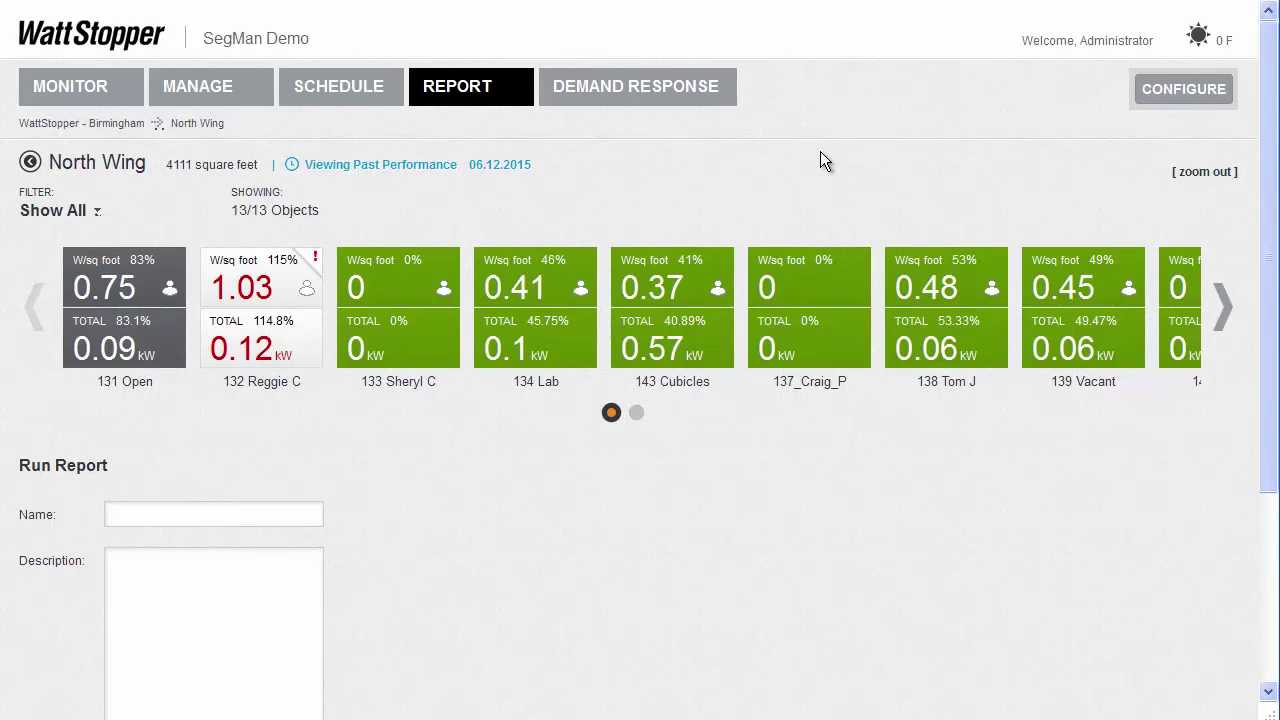
left_click(116, 124)
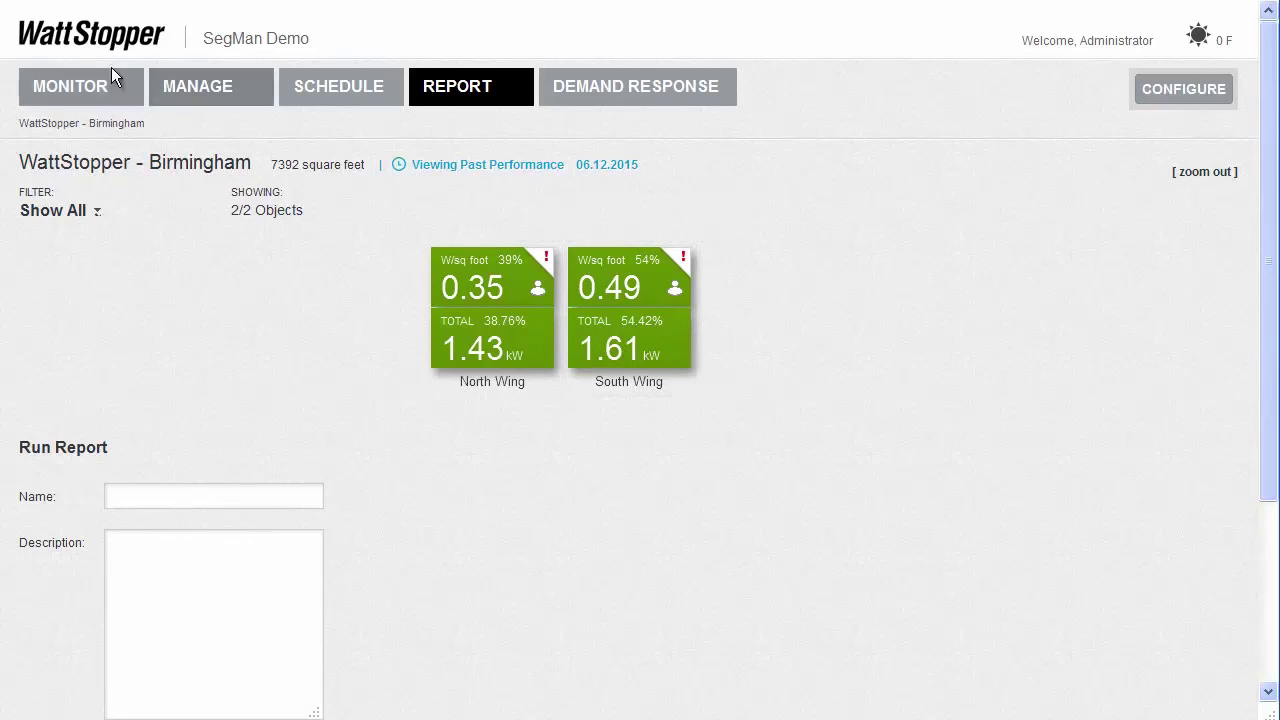
Switch to the MONITOR dashboard and view the North Wing and South Wing info cards
left_click(80, 87)
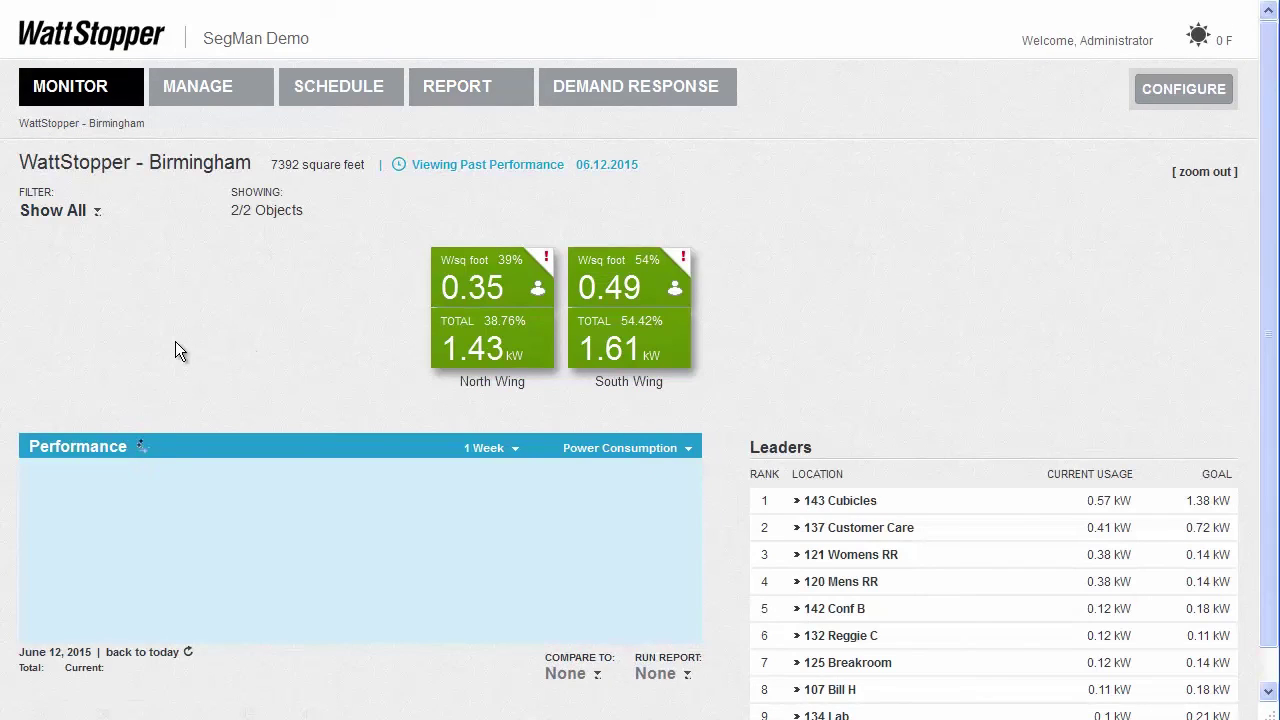
mouse_move(478, 340)
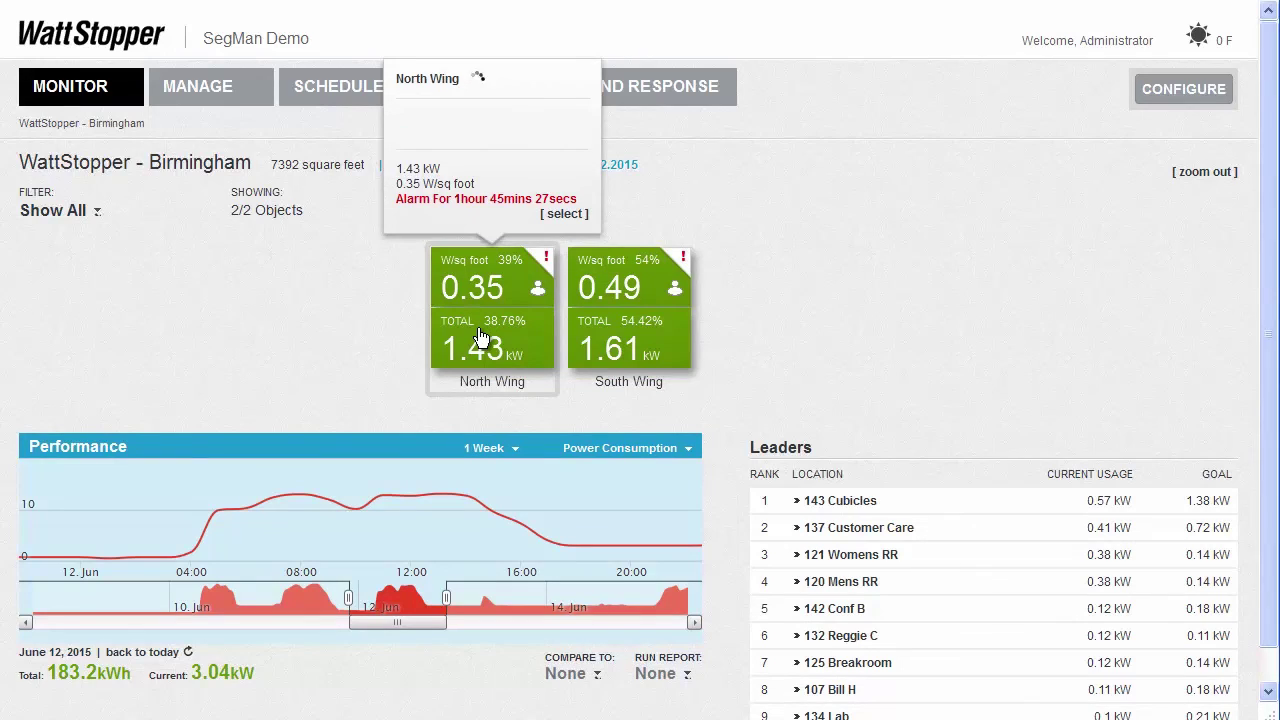
mouse_move(597, 333)
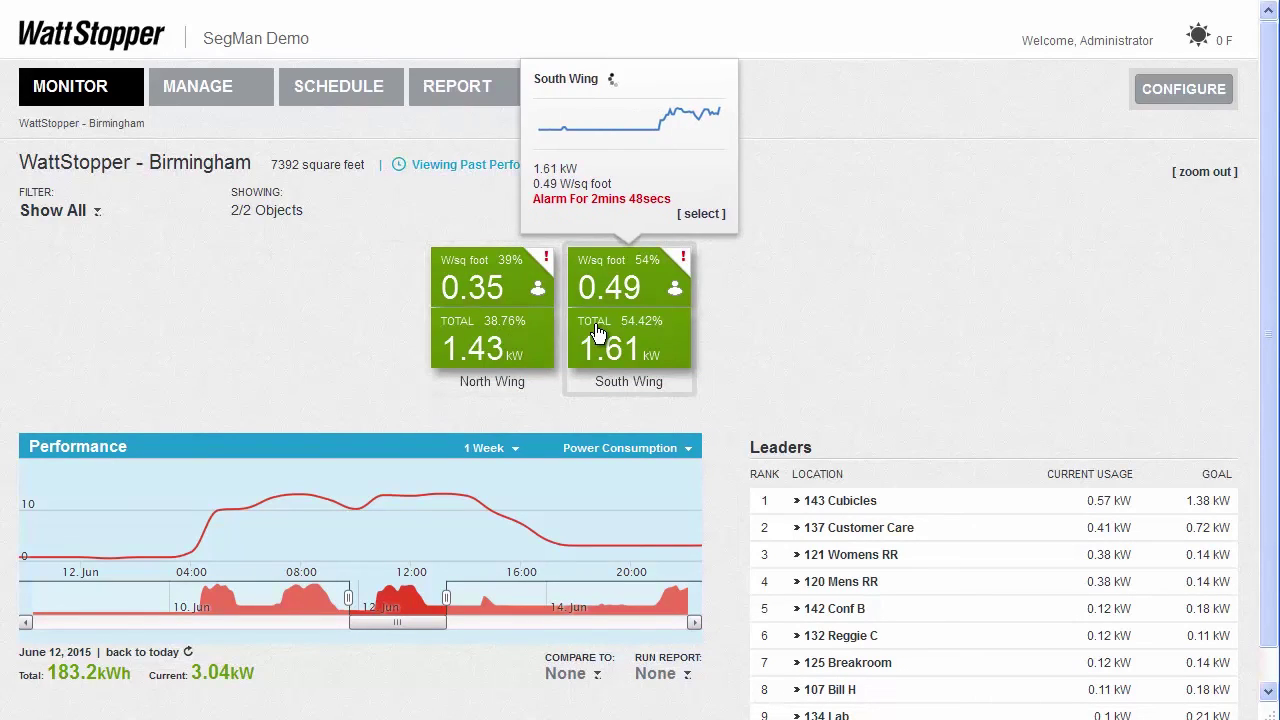